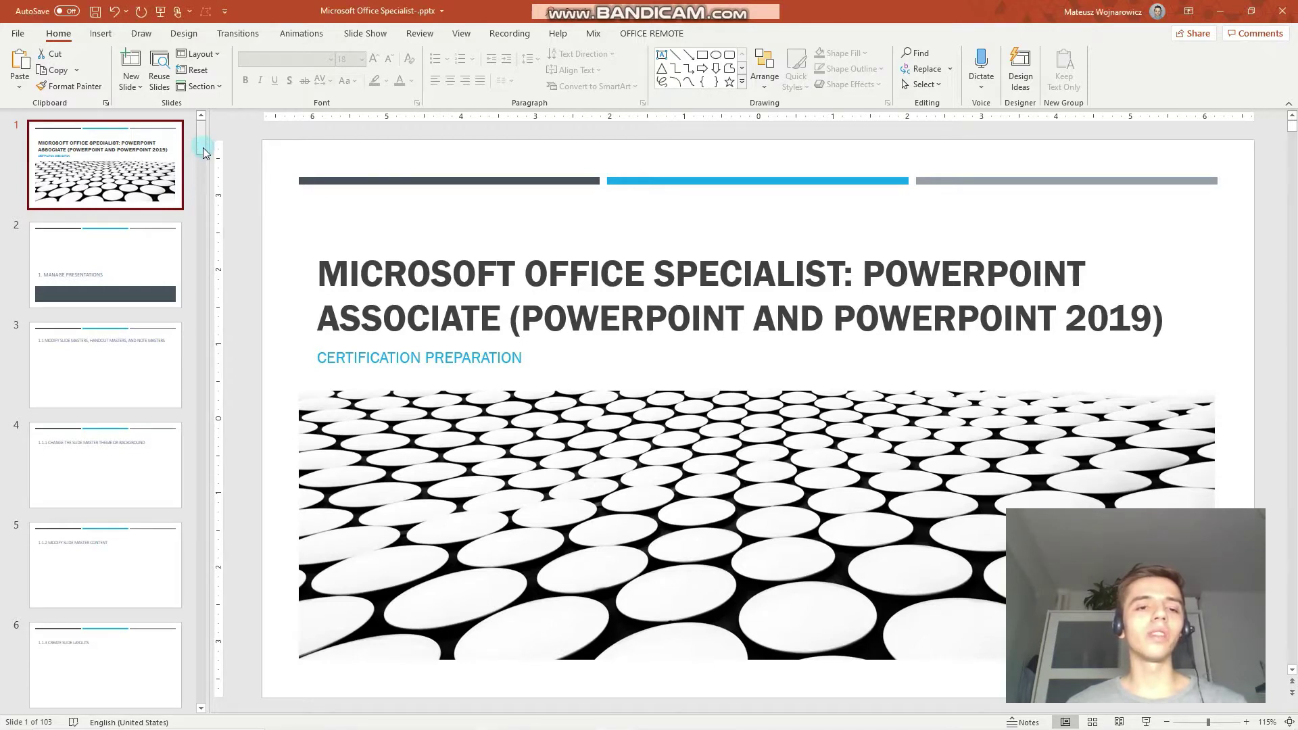
Scroll the slide thumbnail pane down to bring slides 94–99 into view.
scroll(203, 159, down, 5)
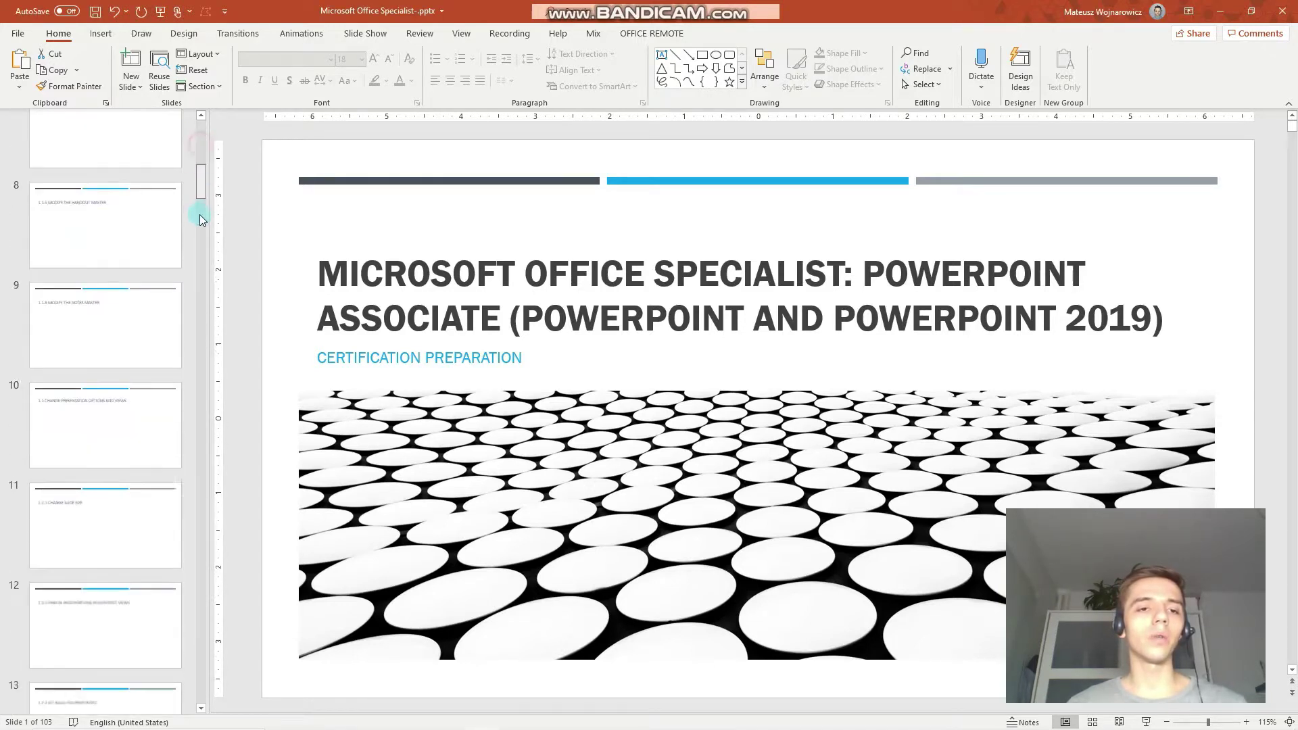
drag(200, 219, 203, 548)
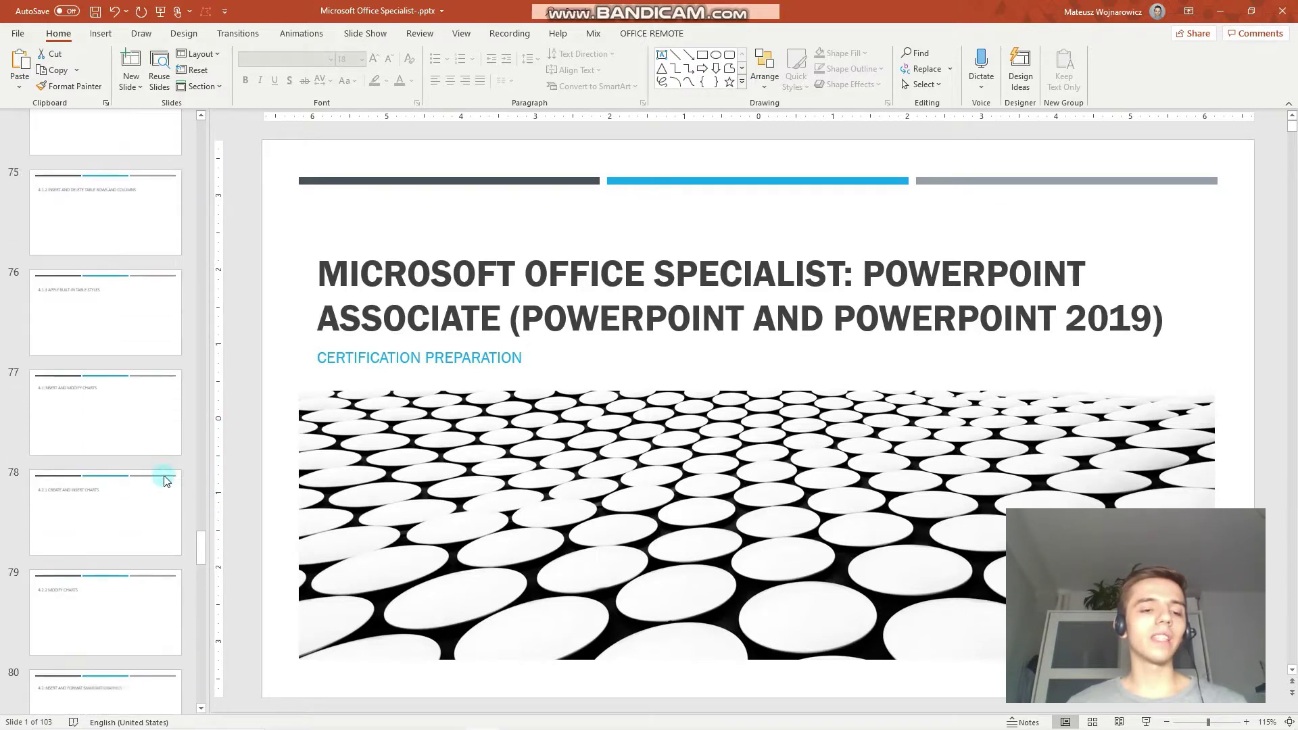
scroll(108, 411, down, 10)
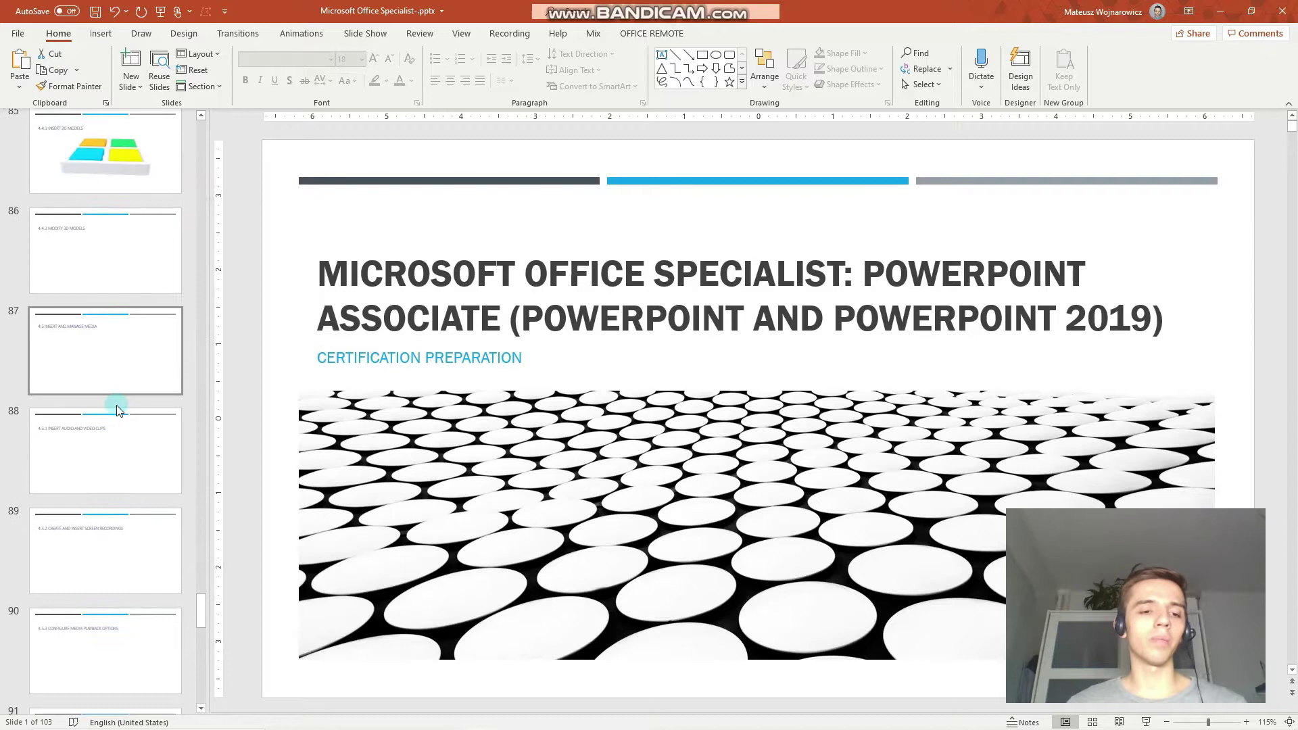
scroll(116, 410, down, 9)
Browse slides 95 through 100, then return to slide 96 with the One, Two, Three list.
click(93, 290)
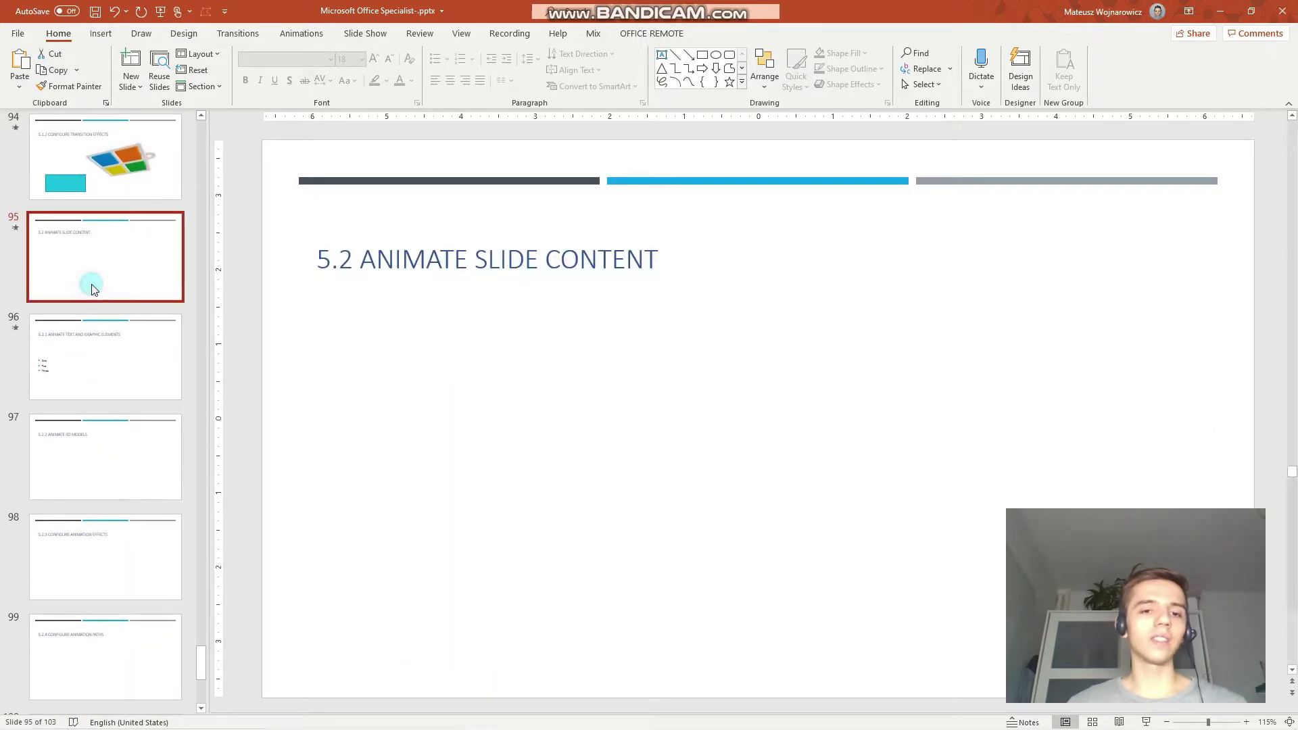
click(108, 347)
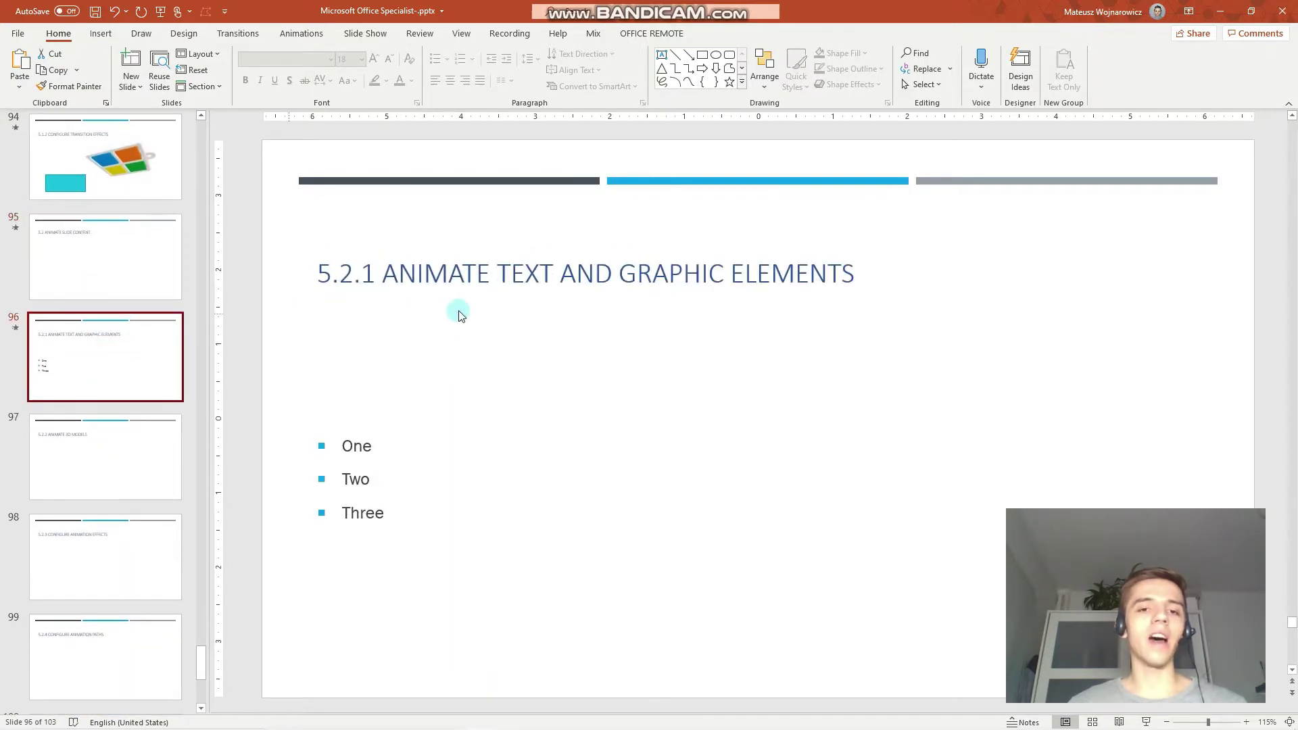
click(88, 443)
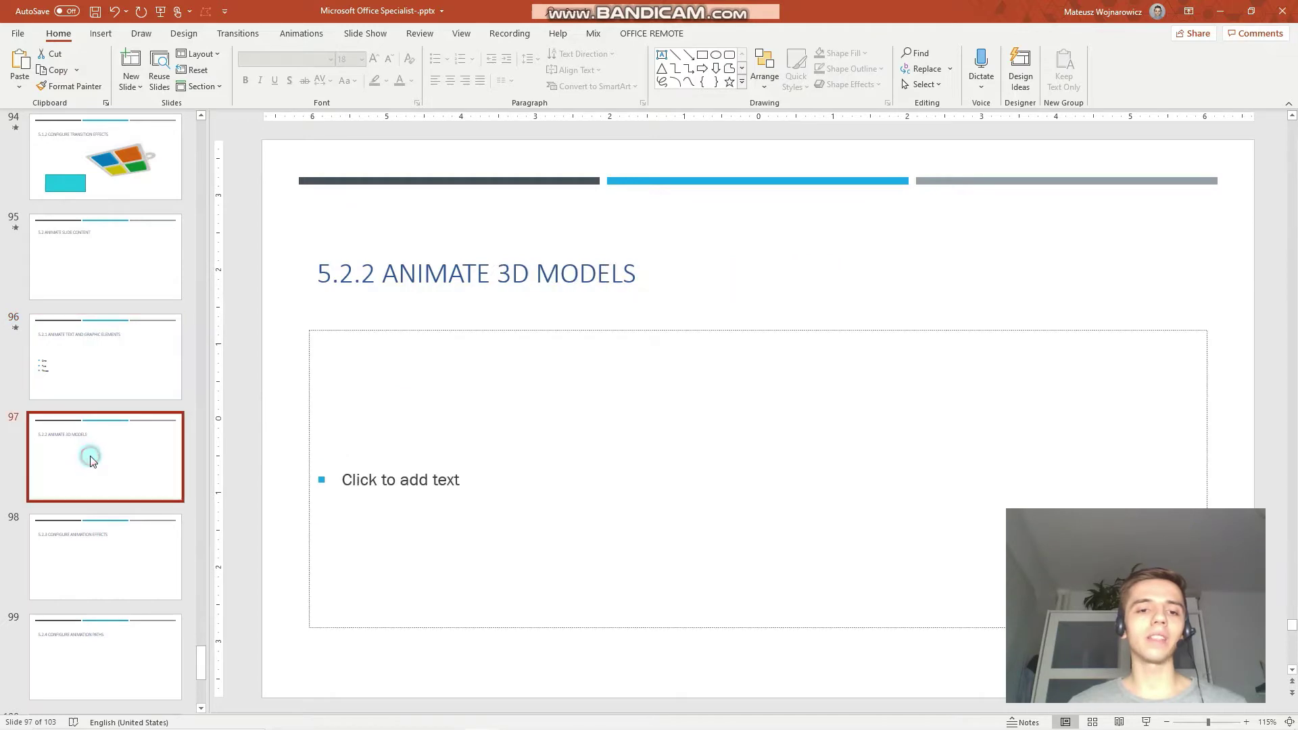
click(135, 555)
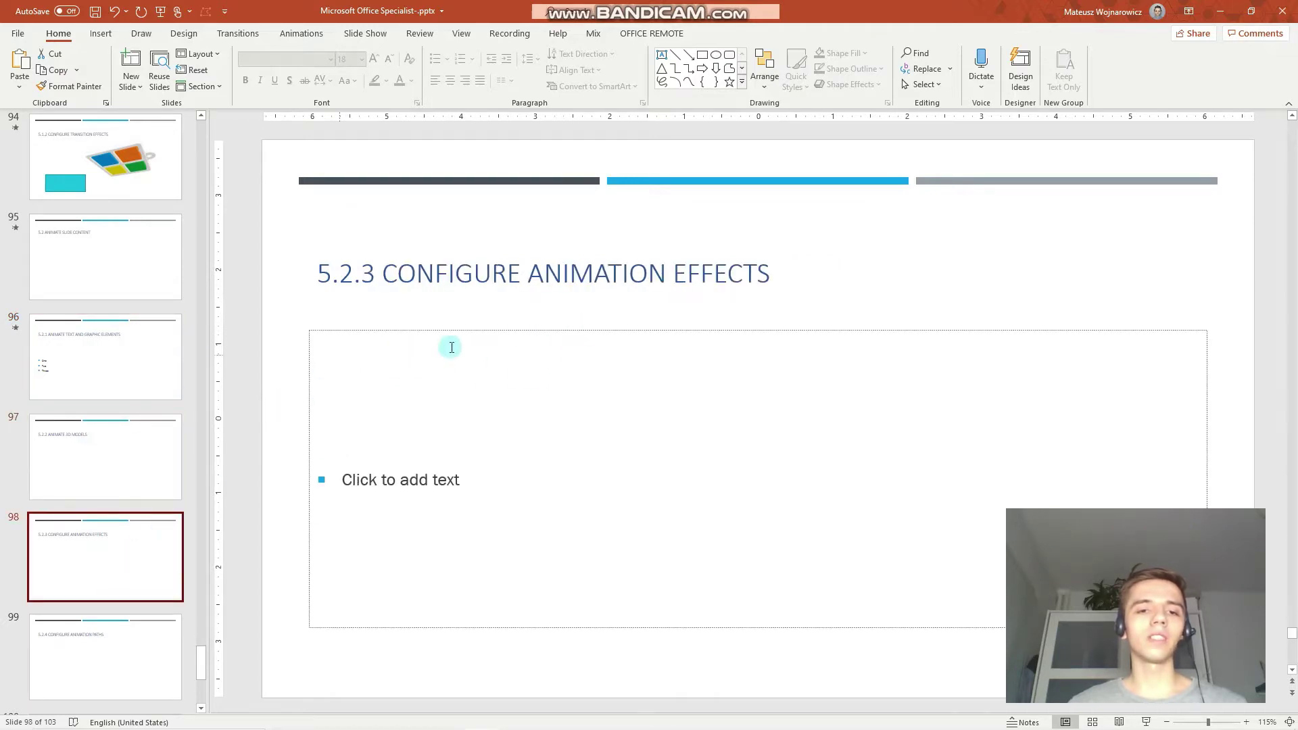
click(165, 646)
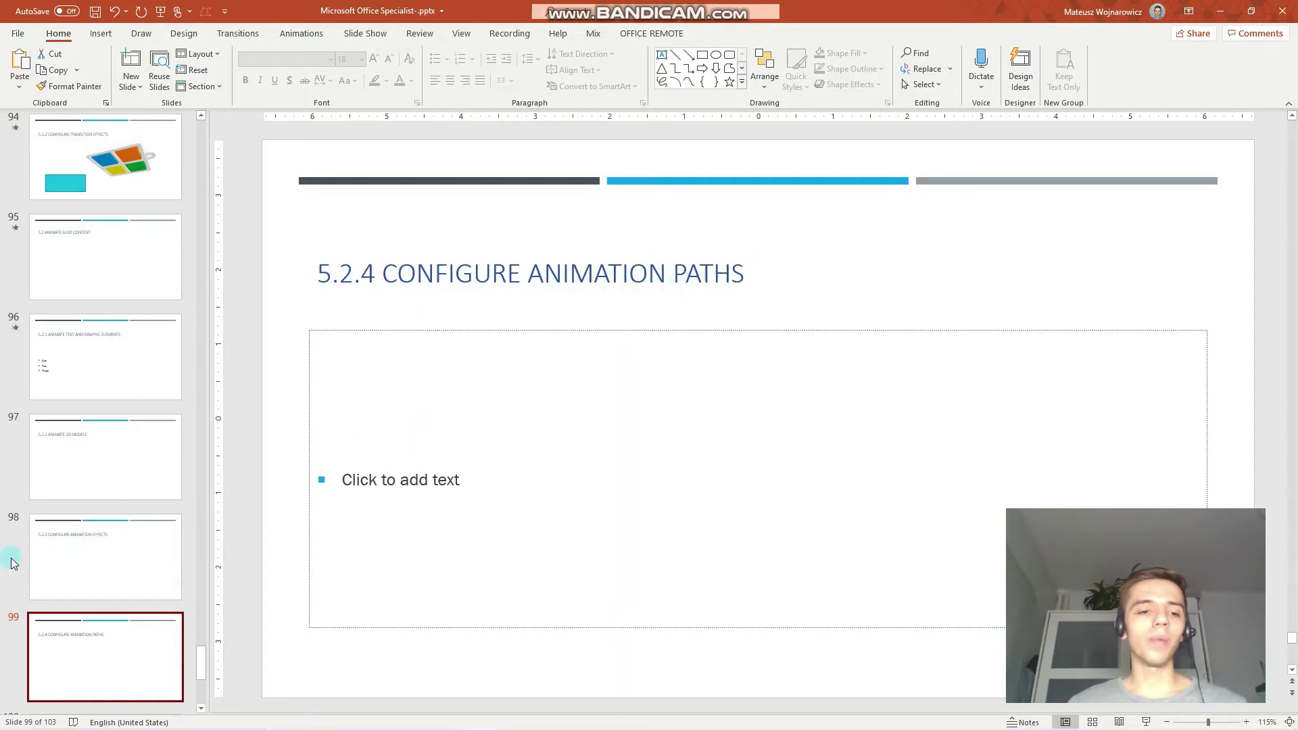
scroll(68, 551, down, 3)
click(68, 551)
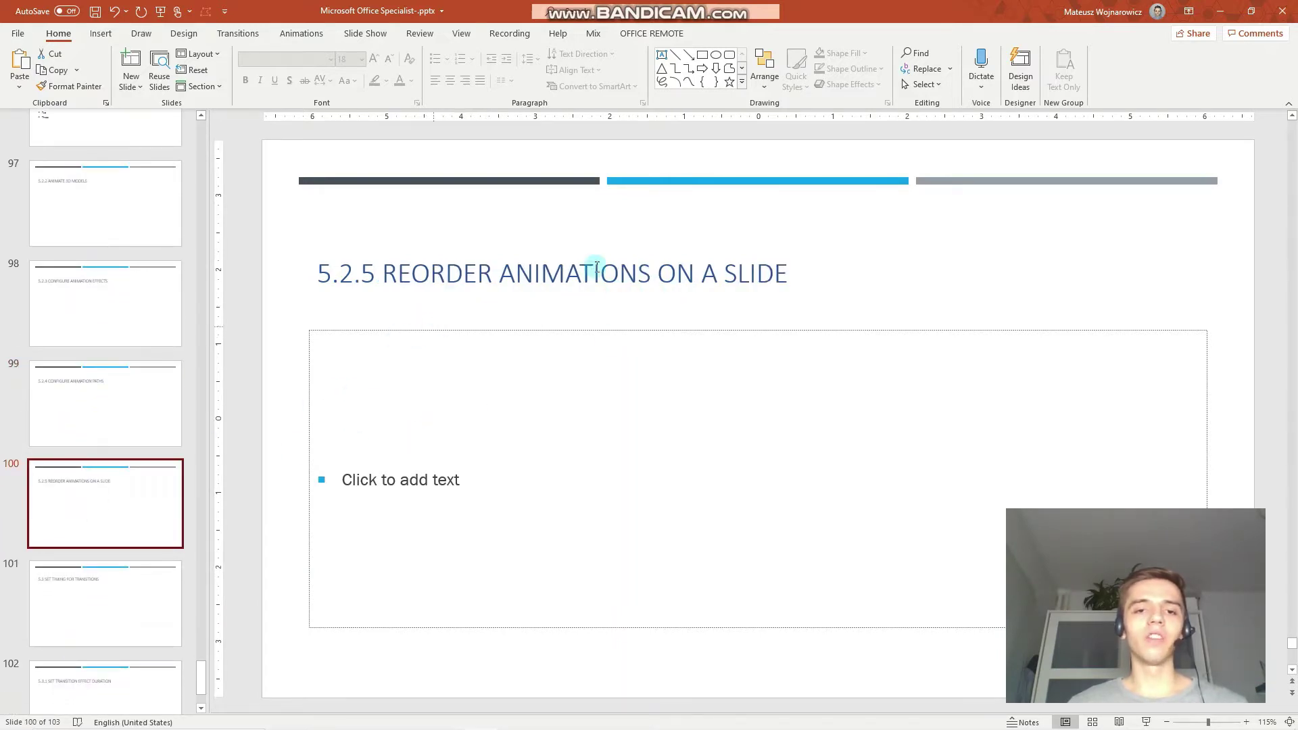
scroll(96, 232, up, 3)
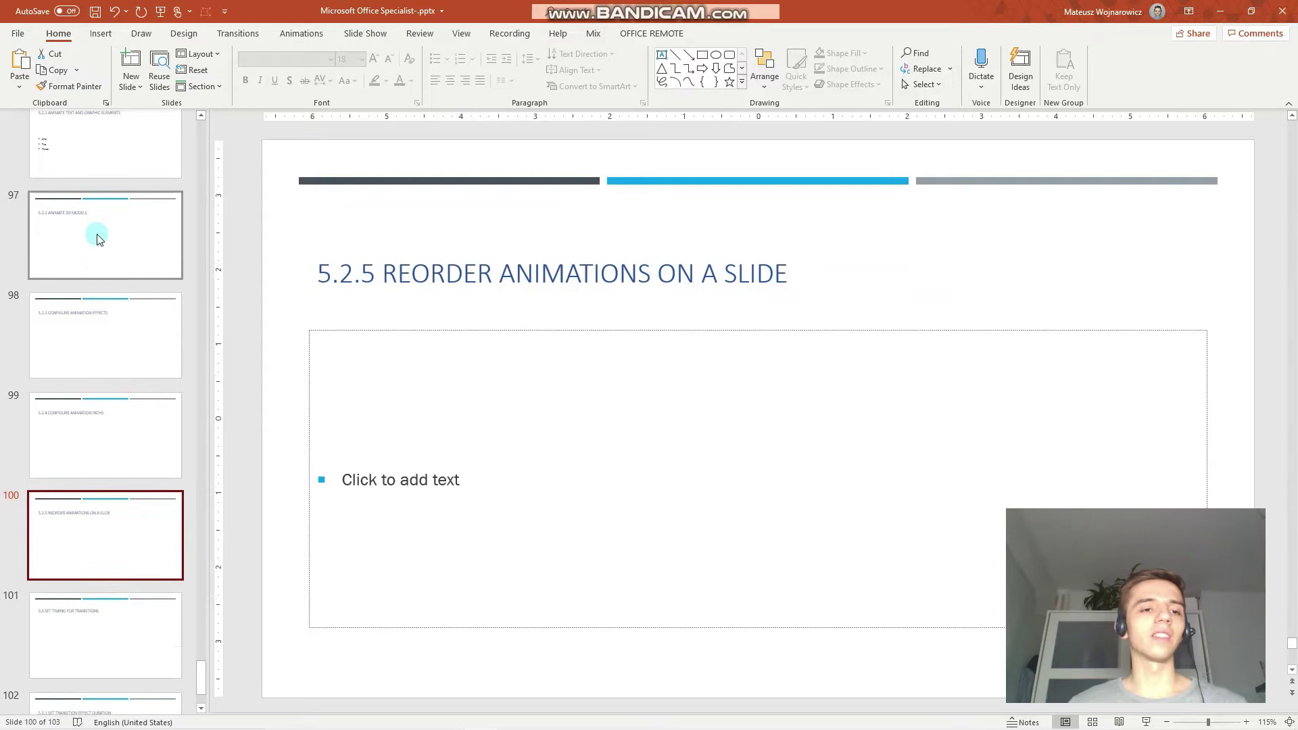
click(136, 305)
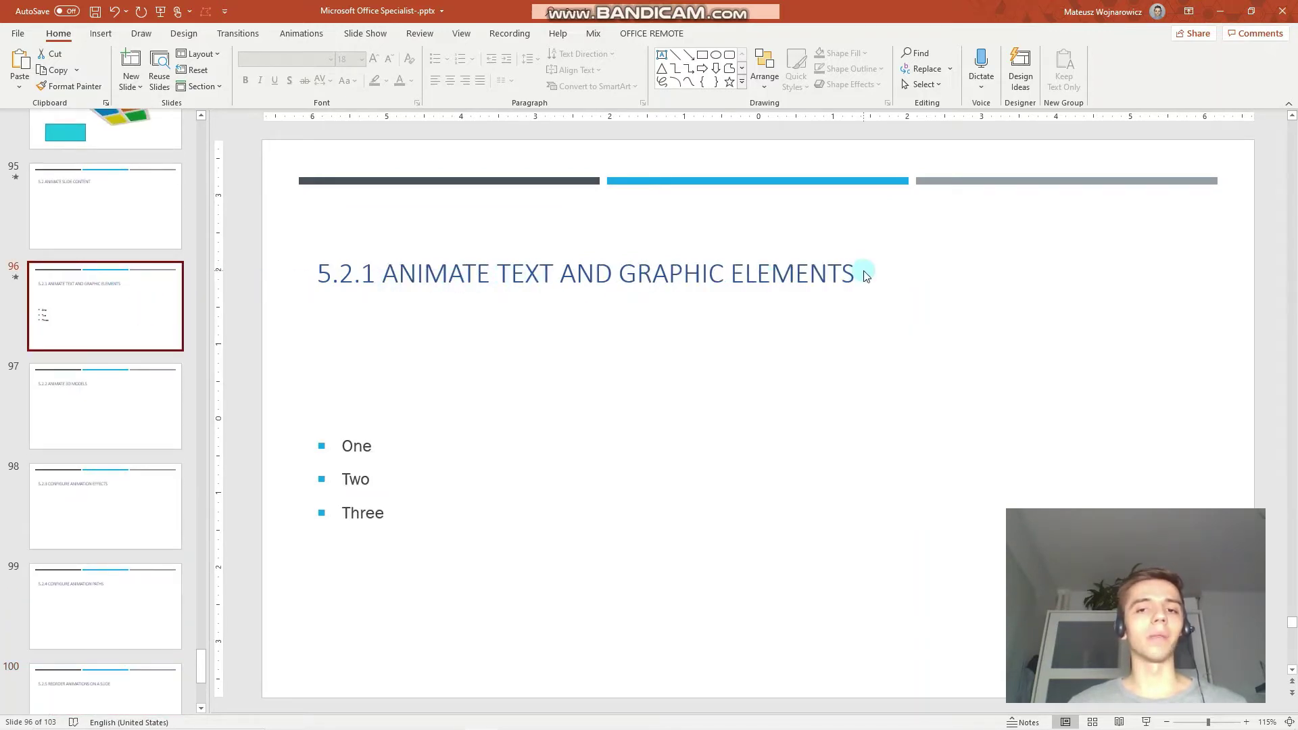
Select the whole One, Two, Three bullet list text box on slide 96.
click(342, 419)
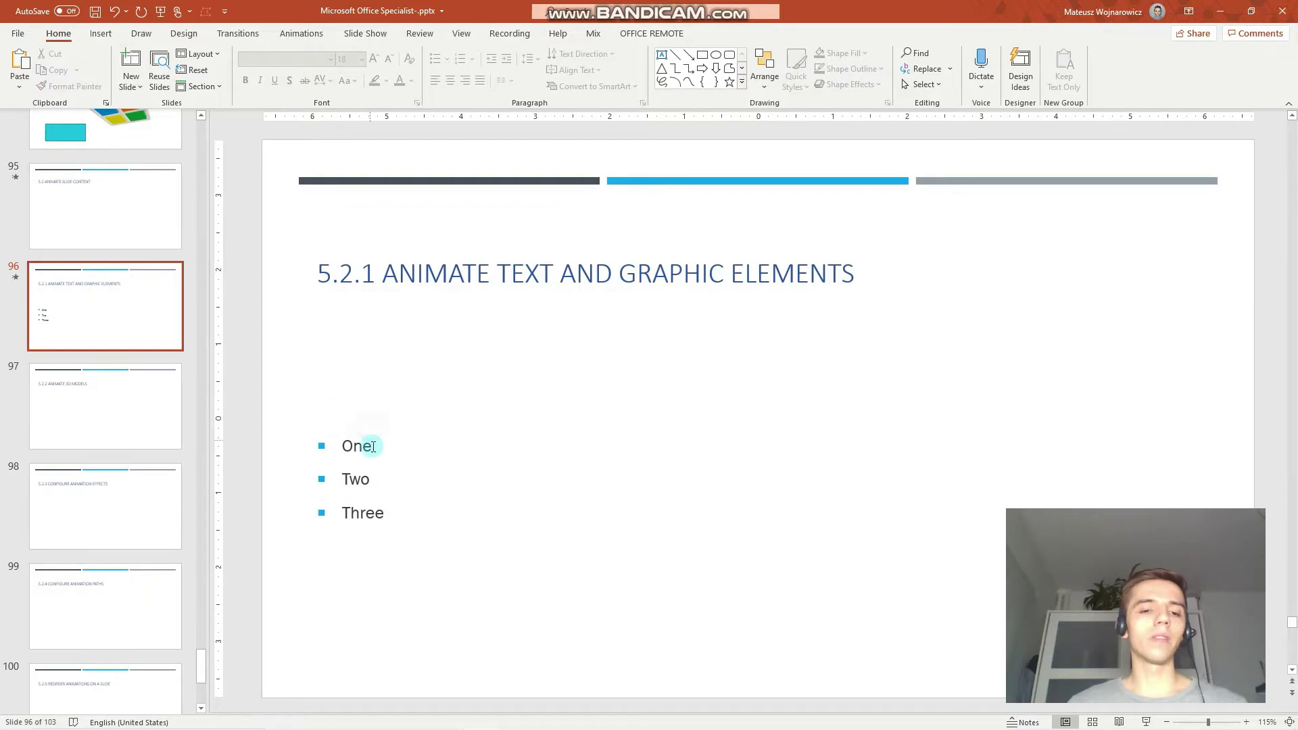
click(373, 447)
click(309, 401)
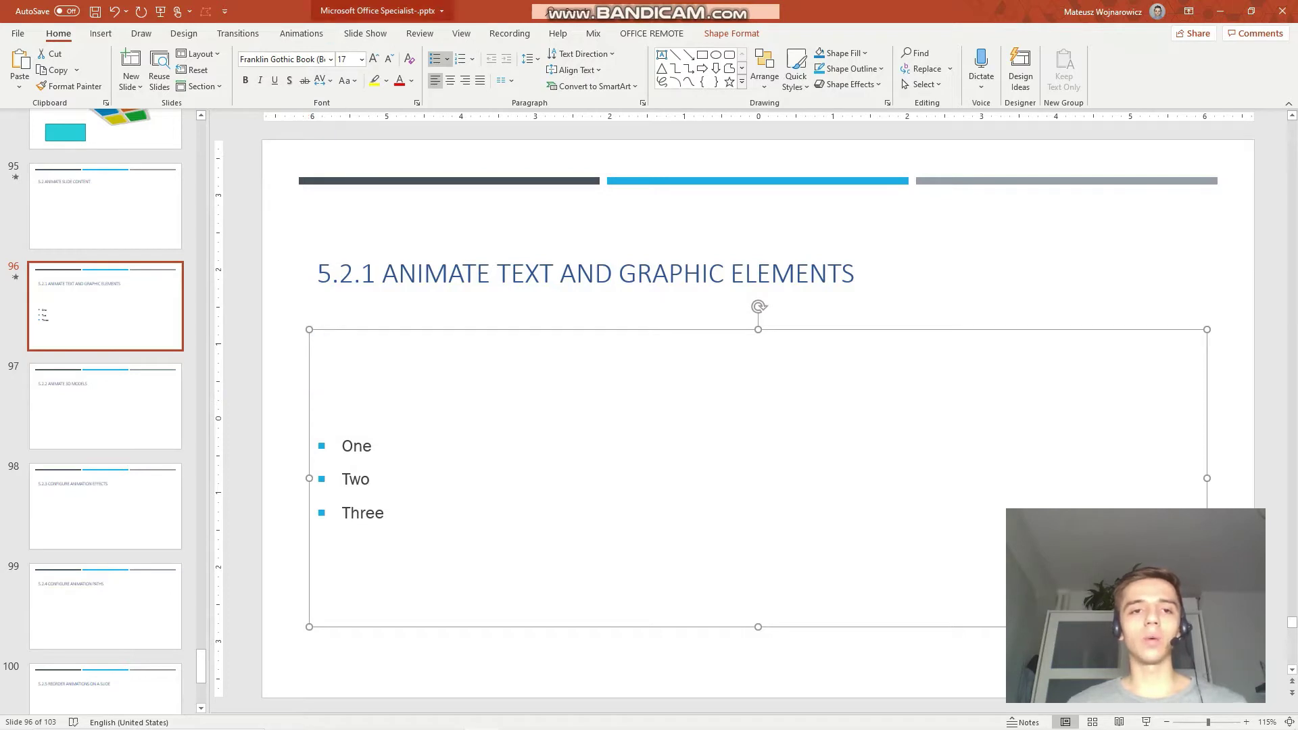
Apply an Entrance Fade to the bullet list, then replace it with Exit Fade.
click(304, 33)
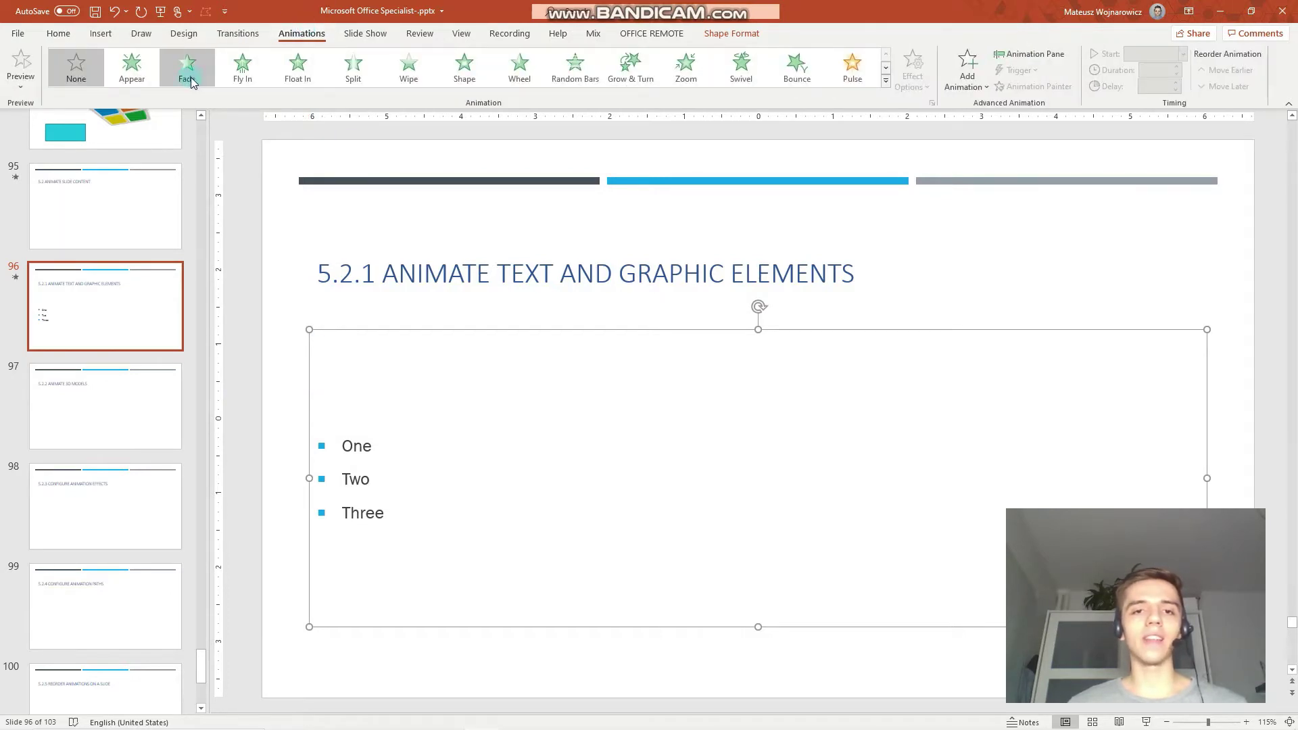
click(886, 81)
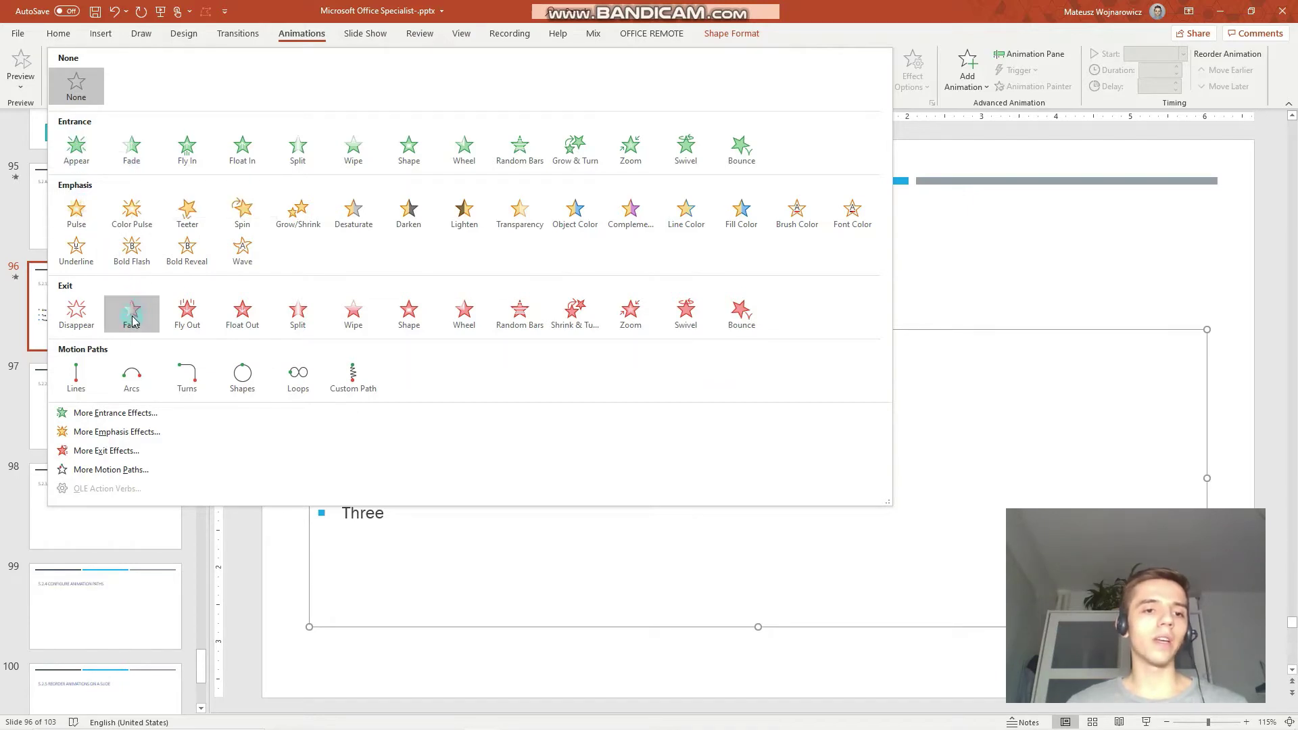
click(132, 146)
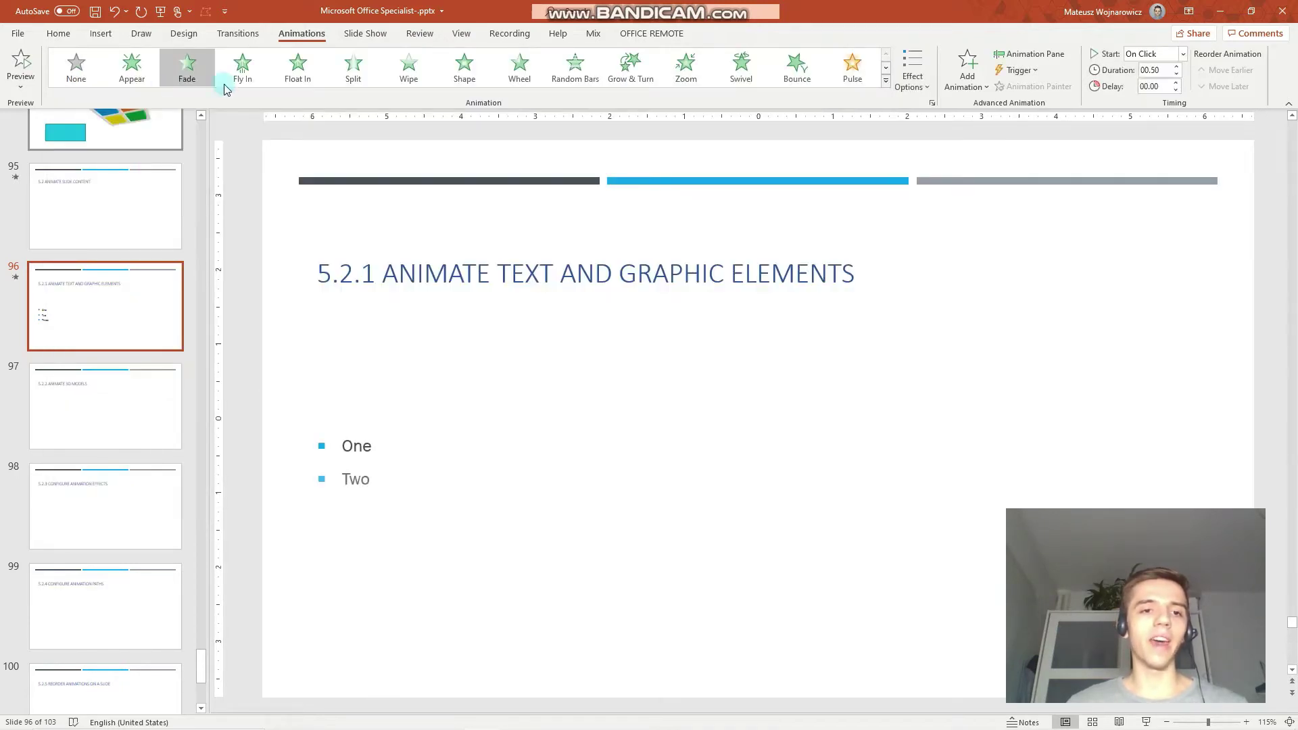
click(886, 79)
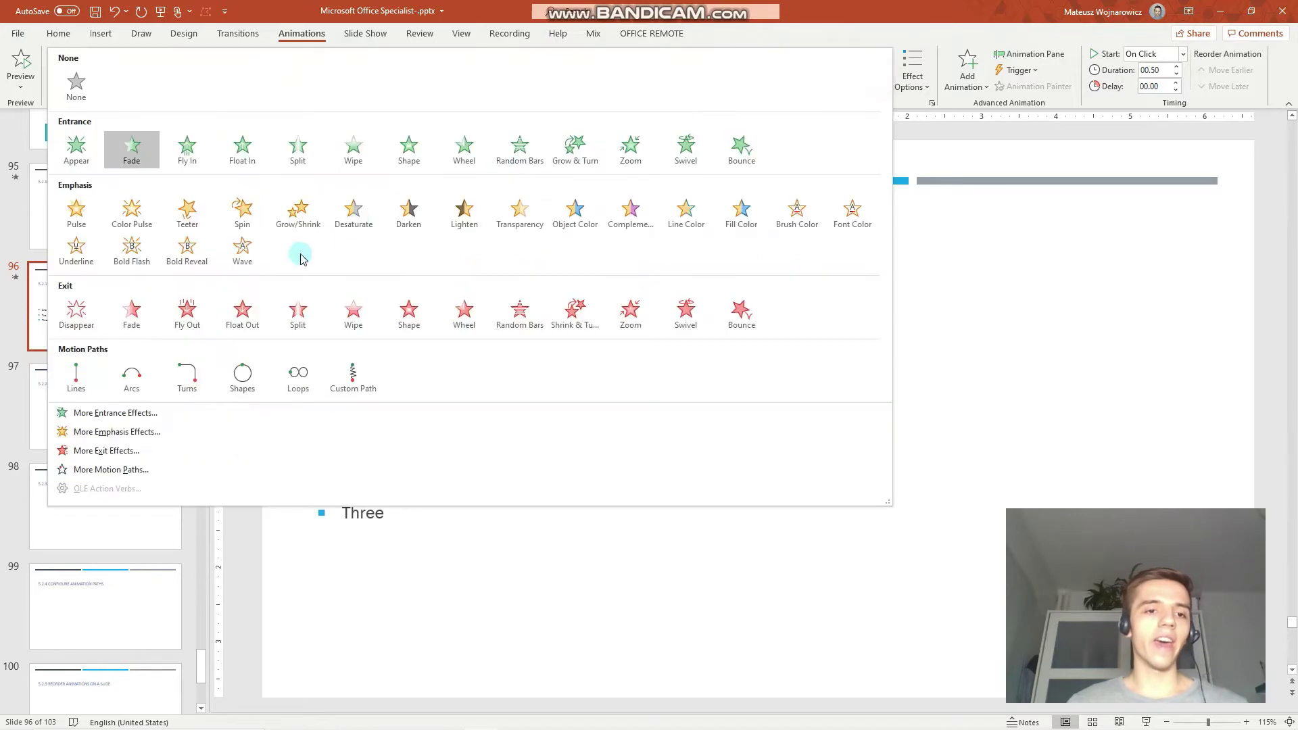
click(134, 314)
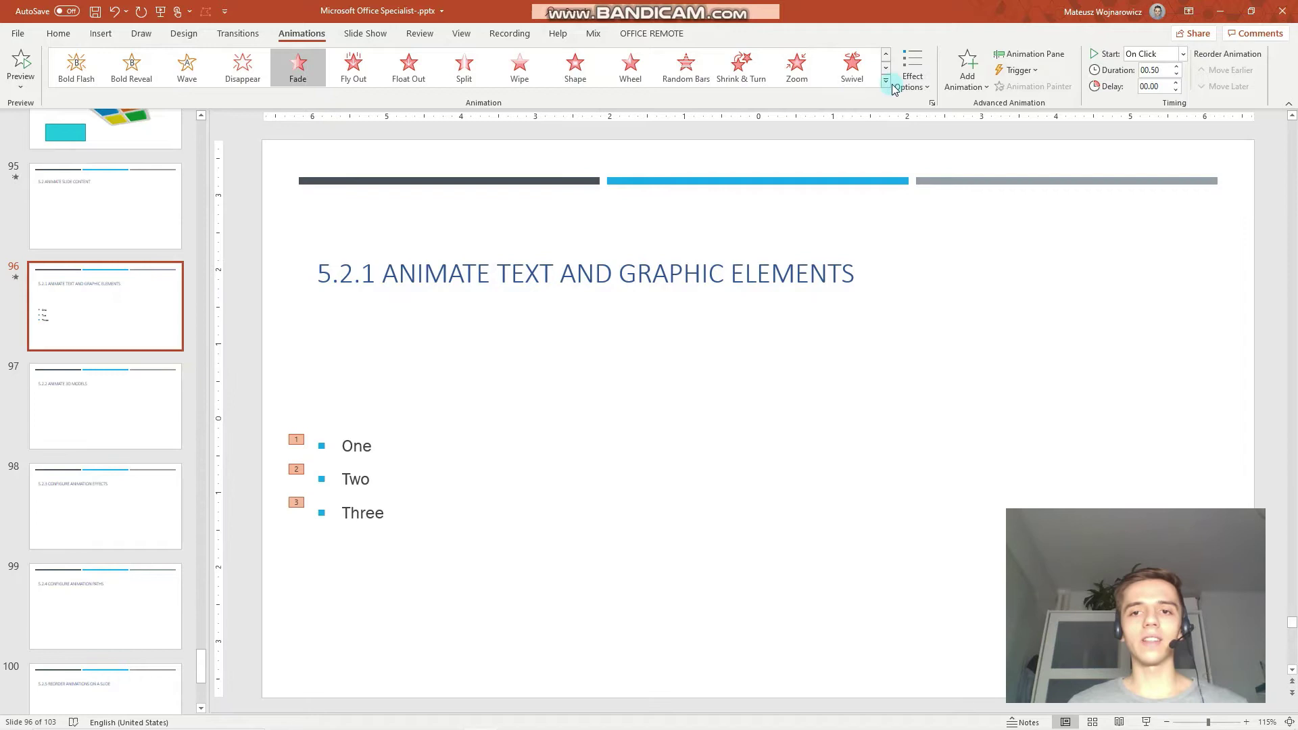
click(886, 82)
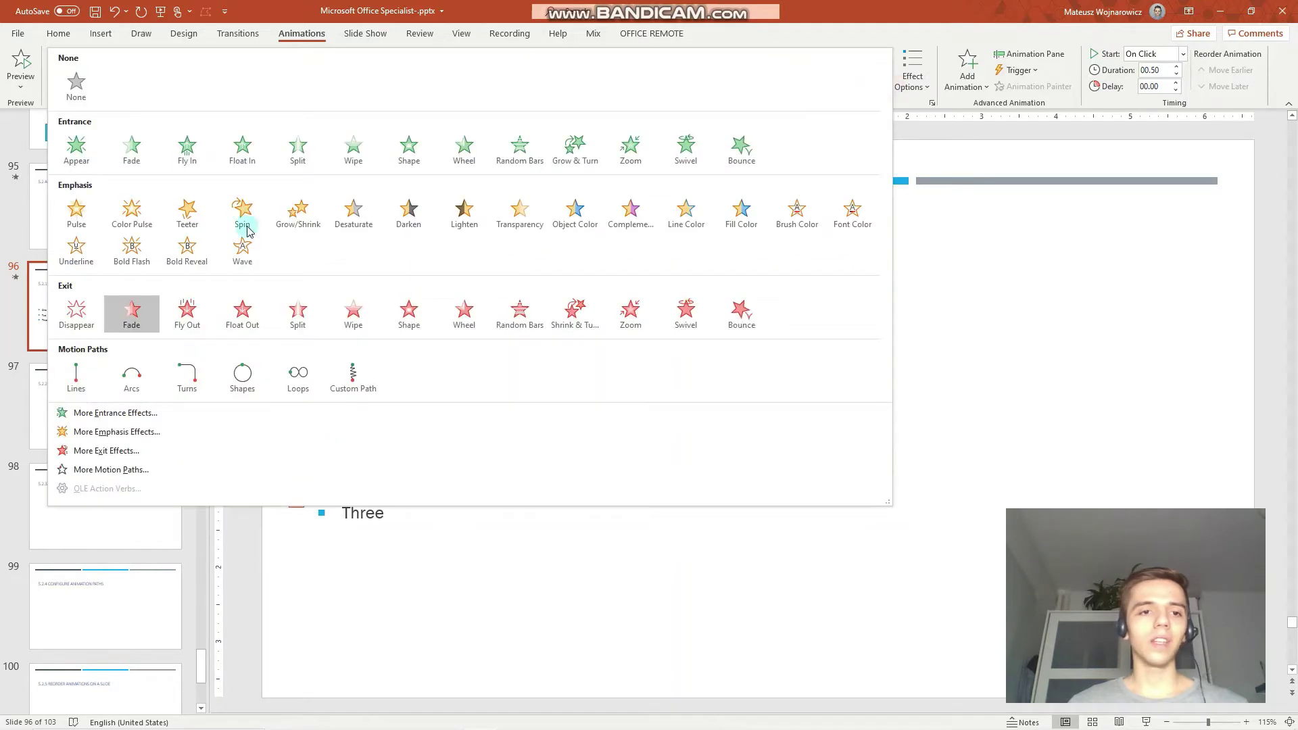
Apply Entrance Fade with the As One Object sequence, and preview it.
click(137, 161)
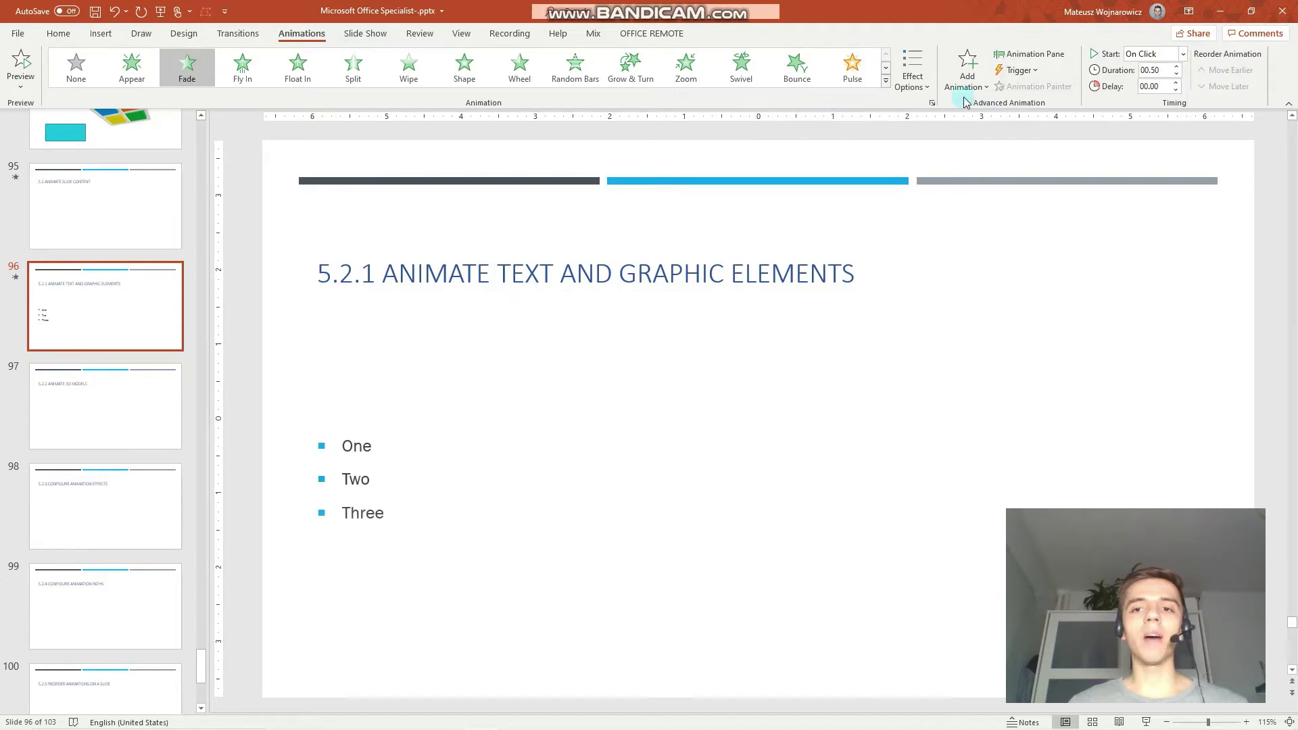
click(921, 83)
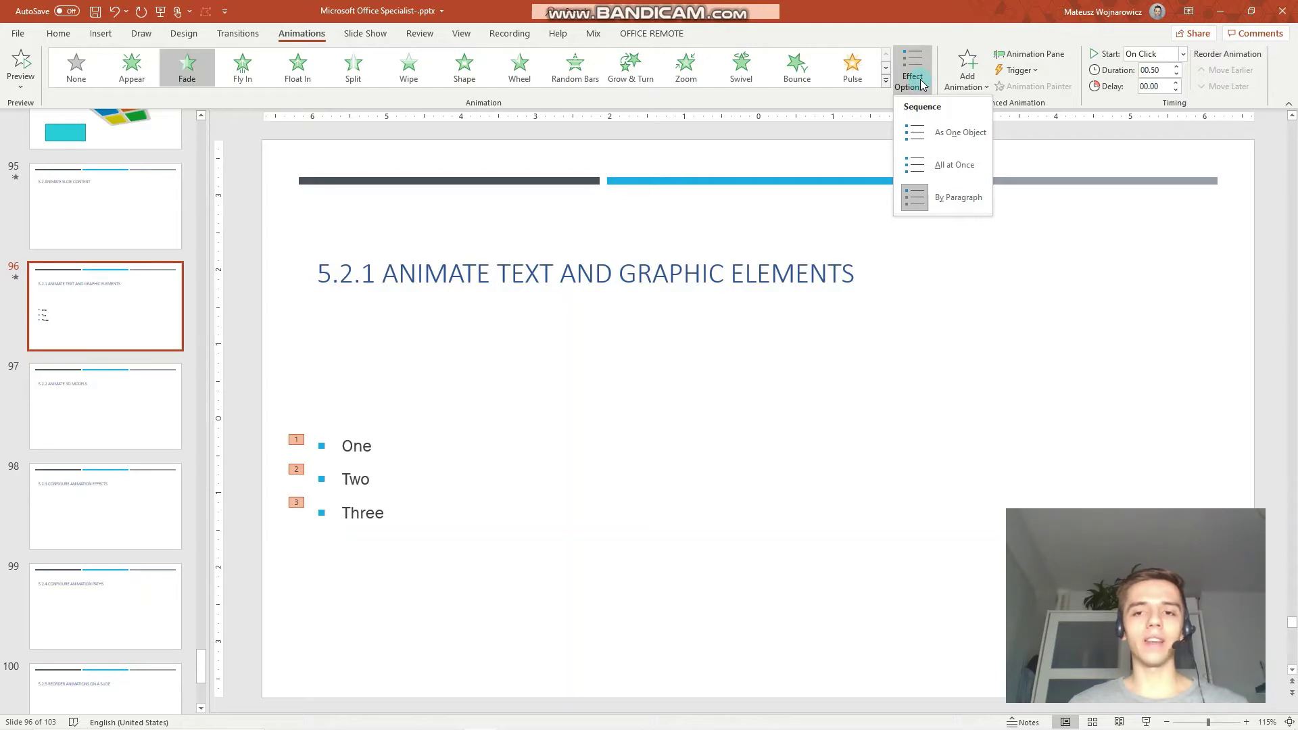
click(952, 200)
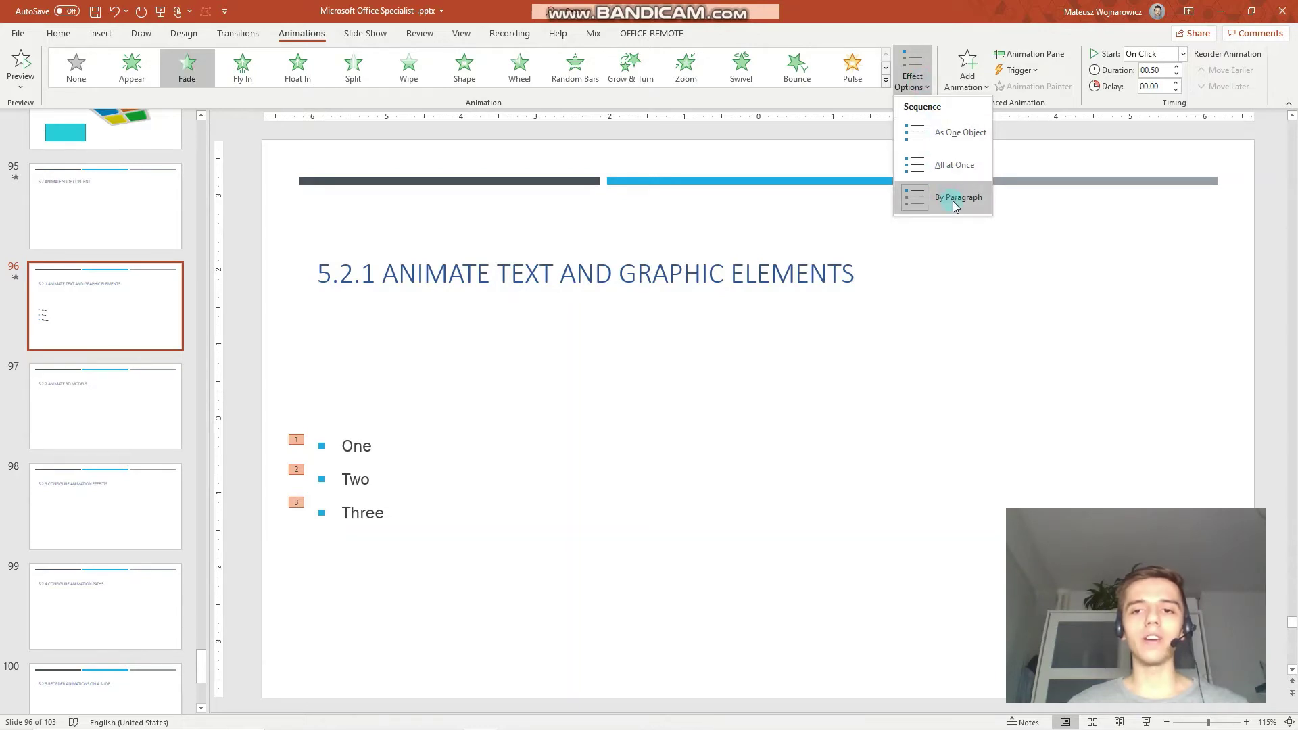
click(946, 135)
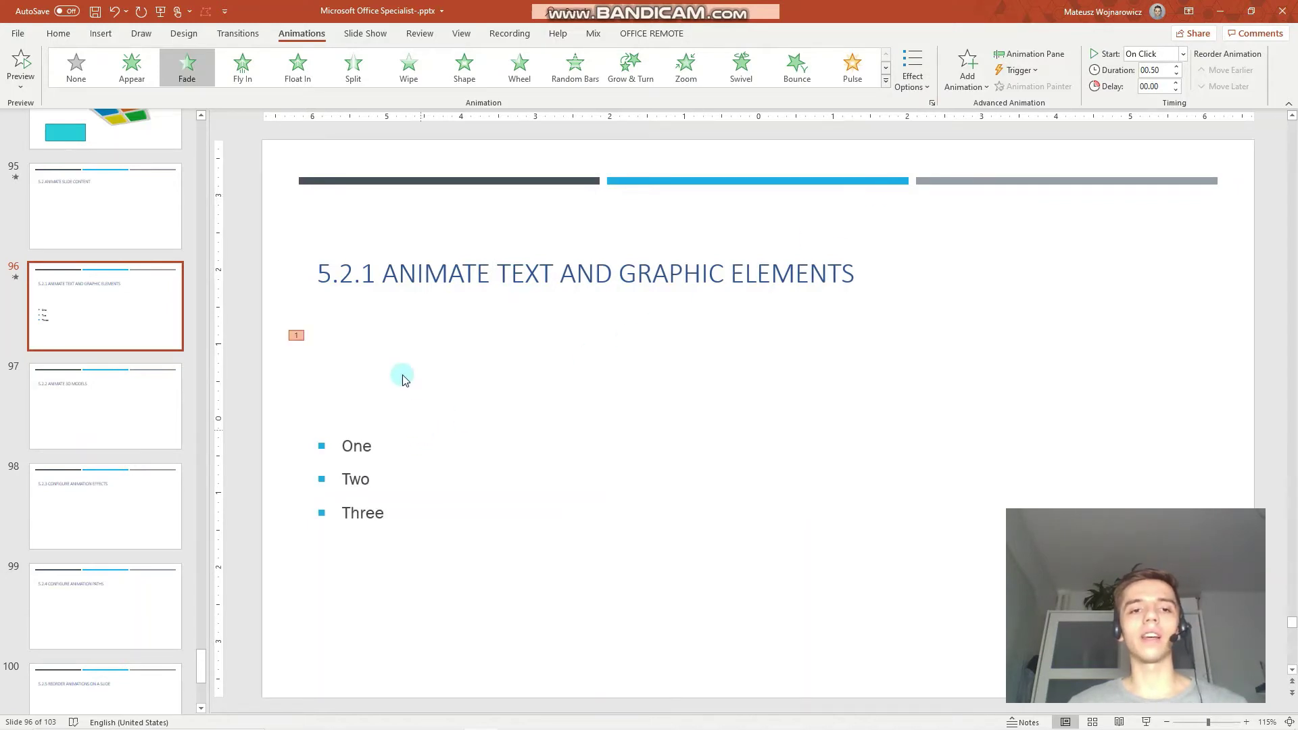
click(20, 59)
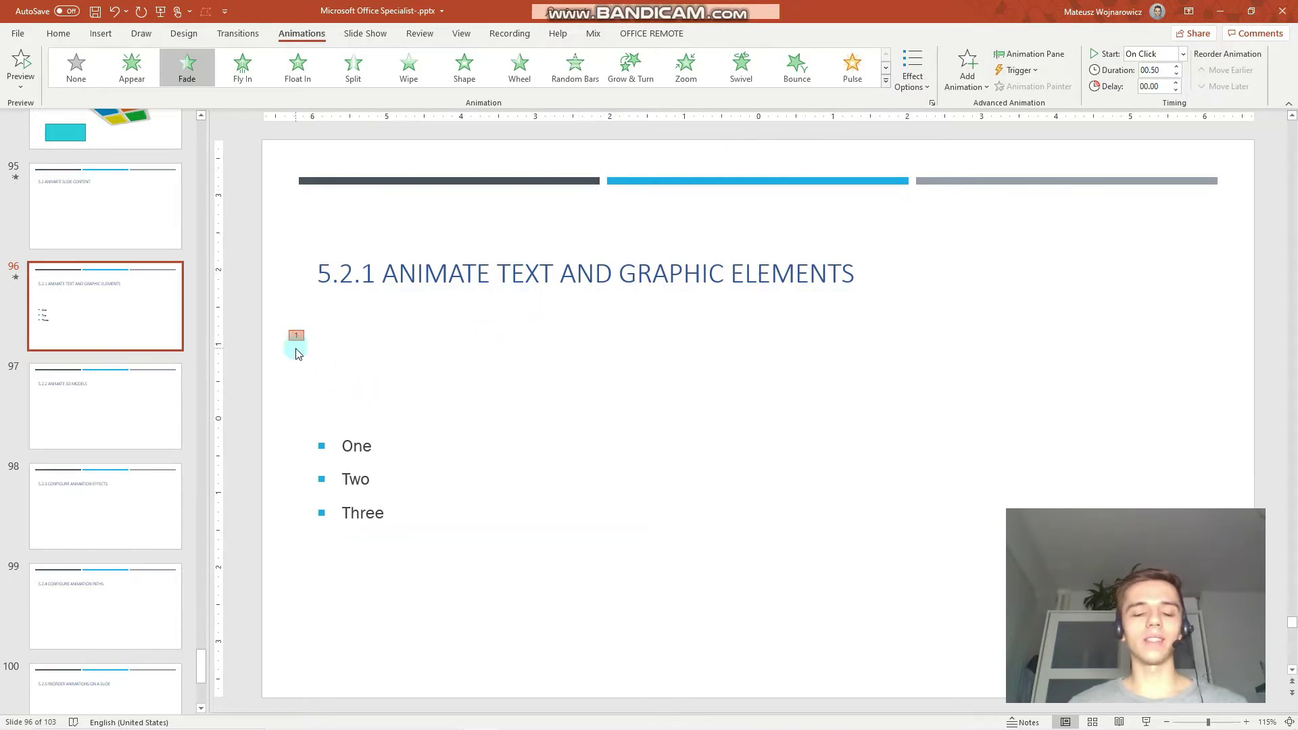
Reselect the bullet list and view the Add Animation list without adding anything.
click(379, 467)
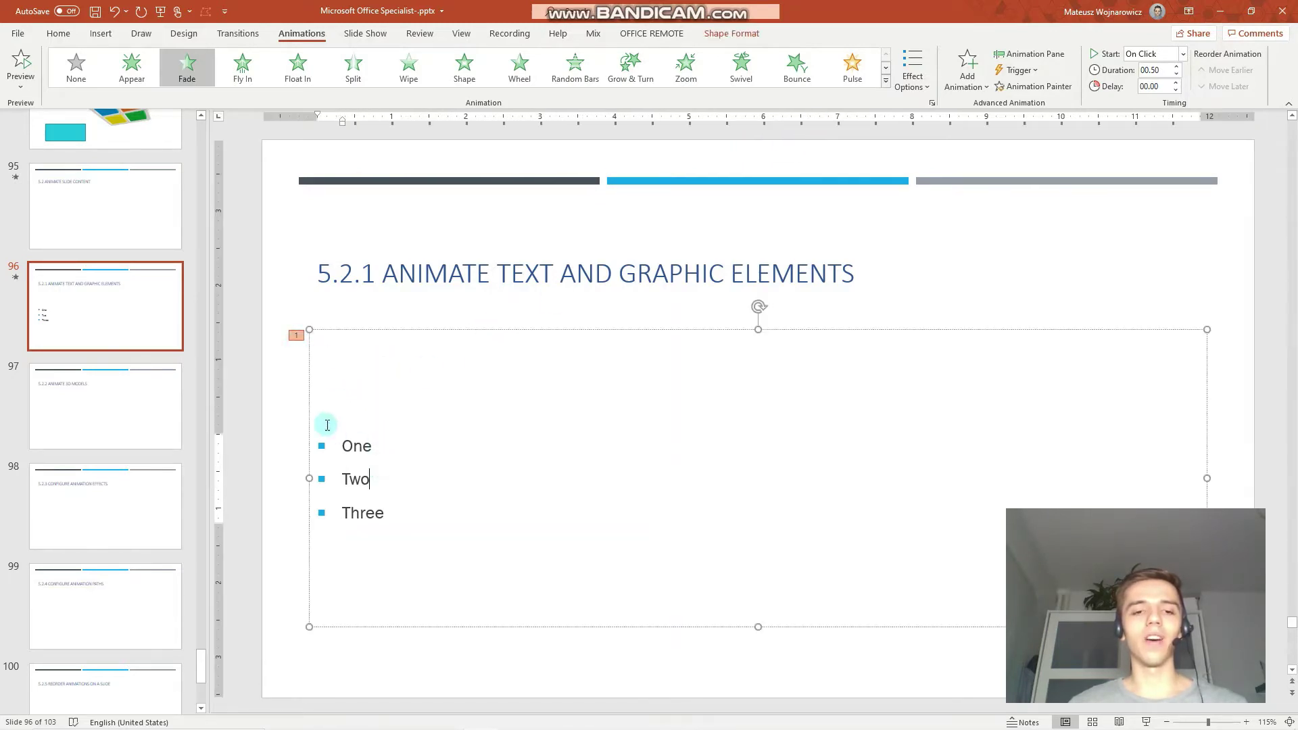
click(979, 85)
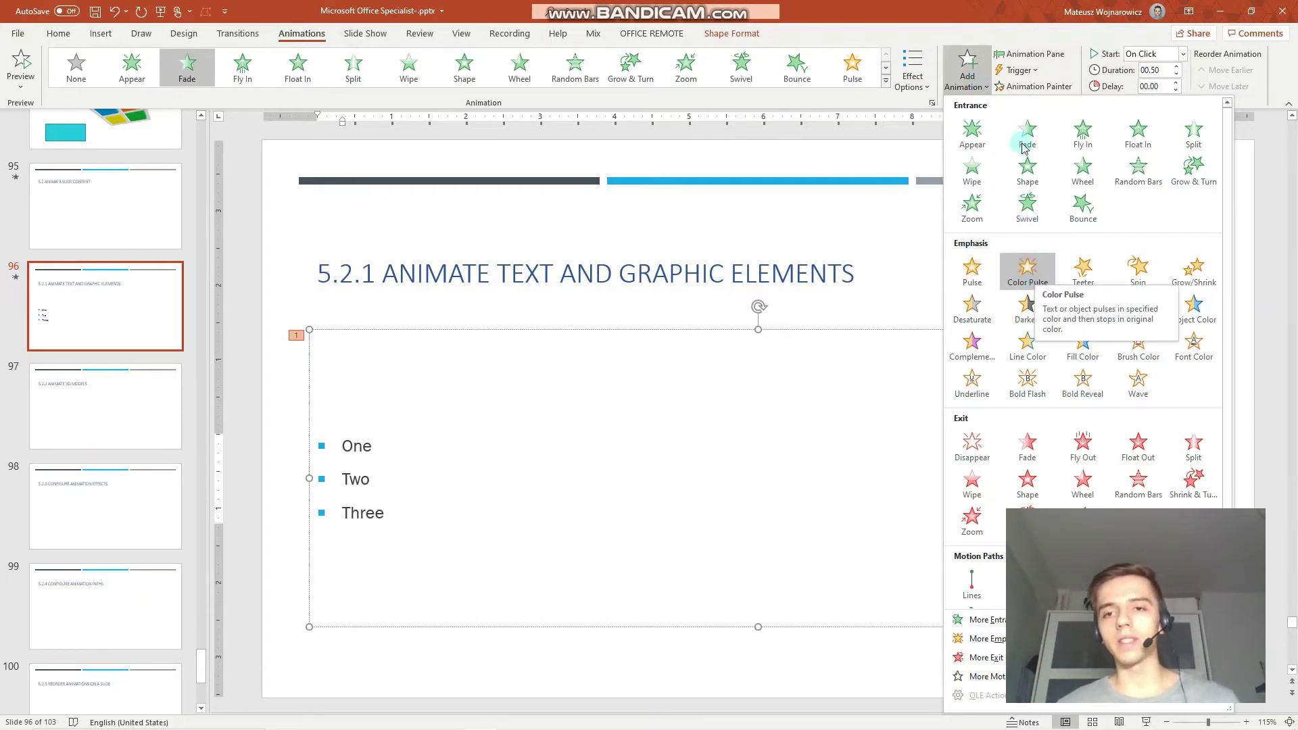
click(978, 79)
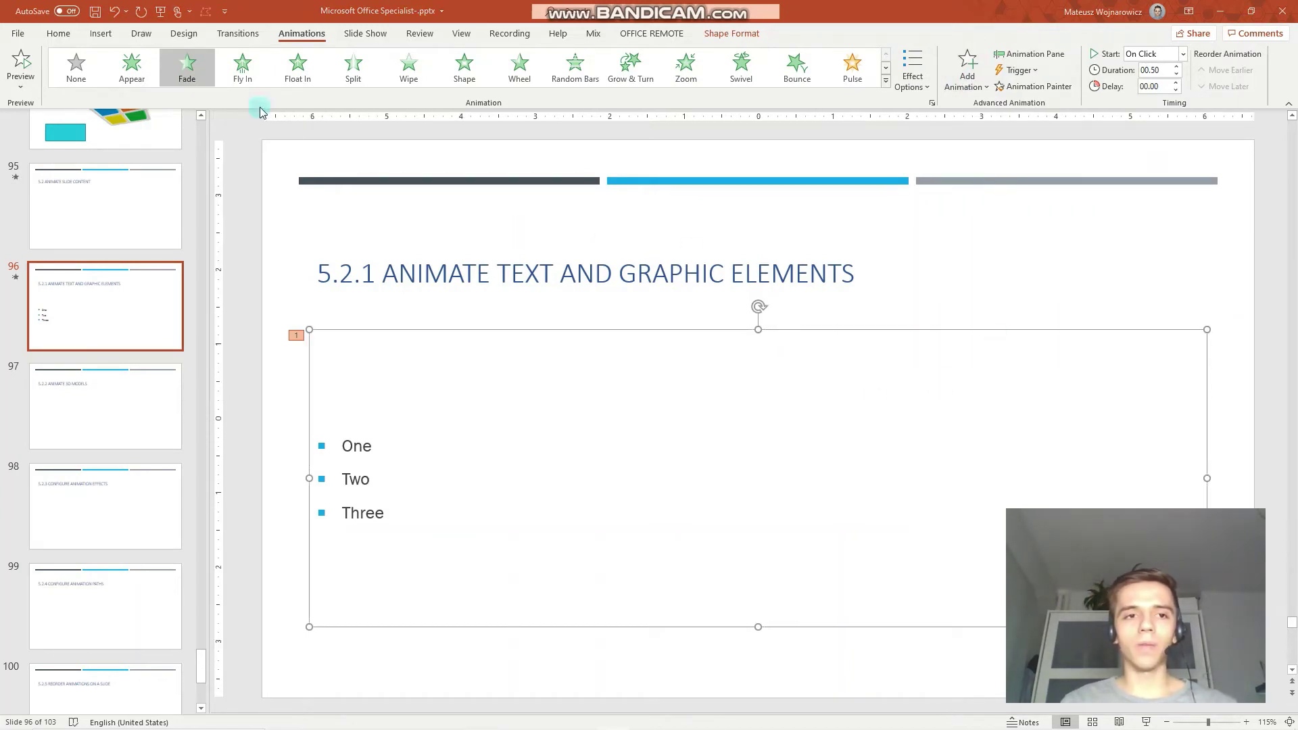
Draw a circle on slide 96 using the Oval shape.
click(101, 35)
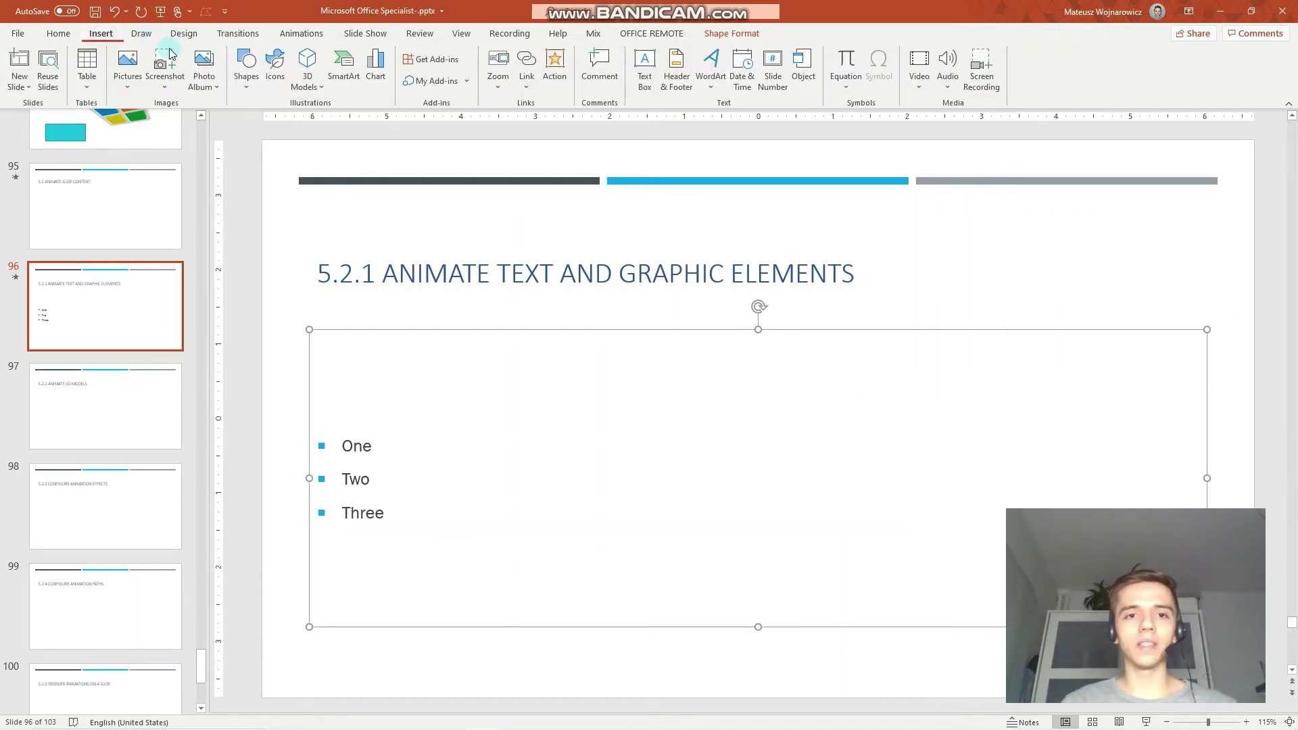
click(248, 84)
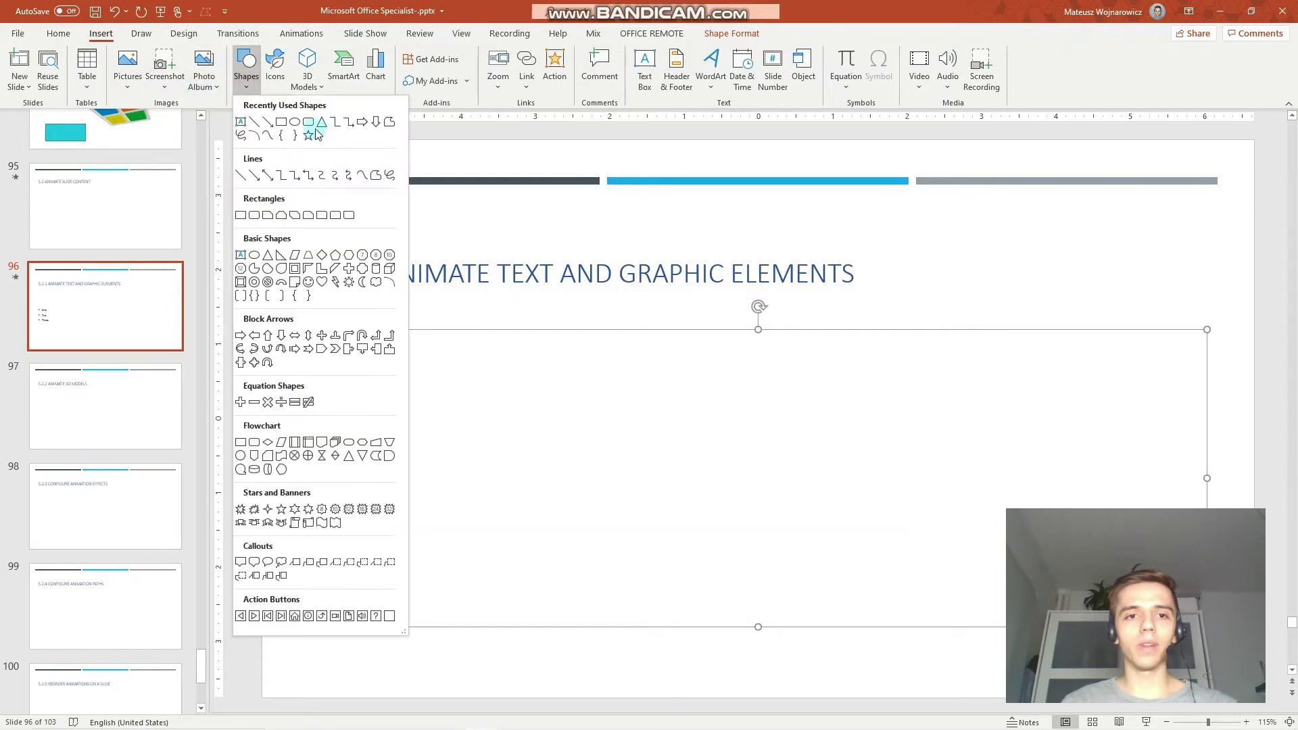
click(296, 124)
drag(730, 286, 801, 409)
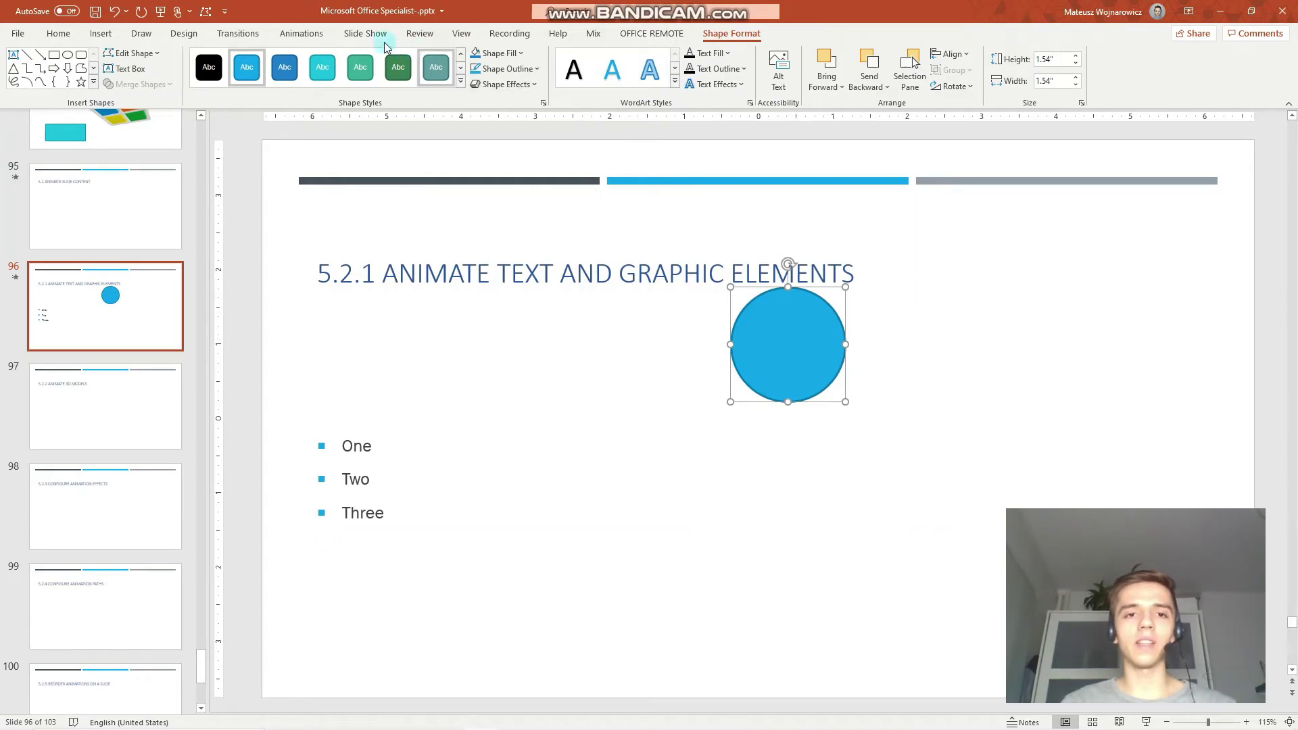
Give the circle a Wipe entrance animation, then go to slide 97.
click(324, 41)
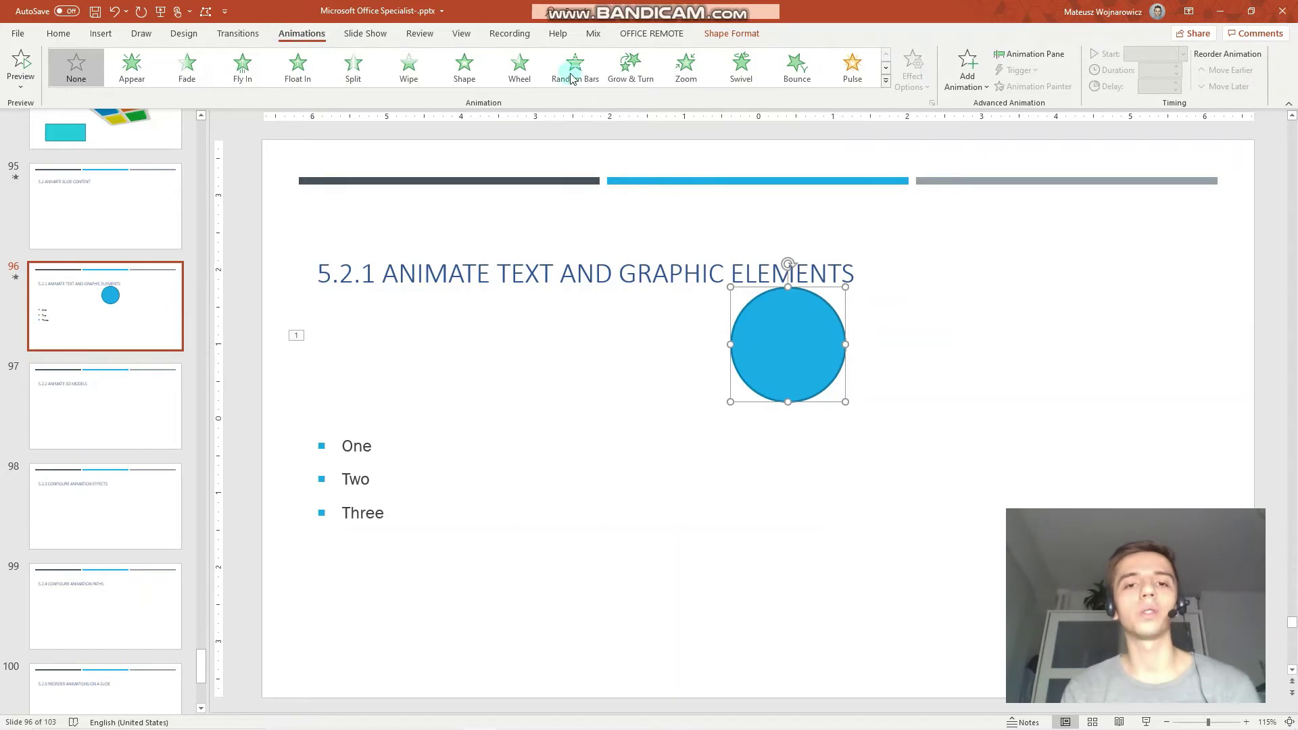
click(408, 74)
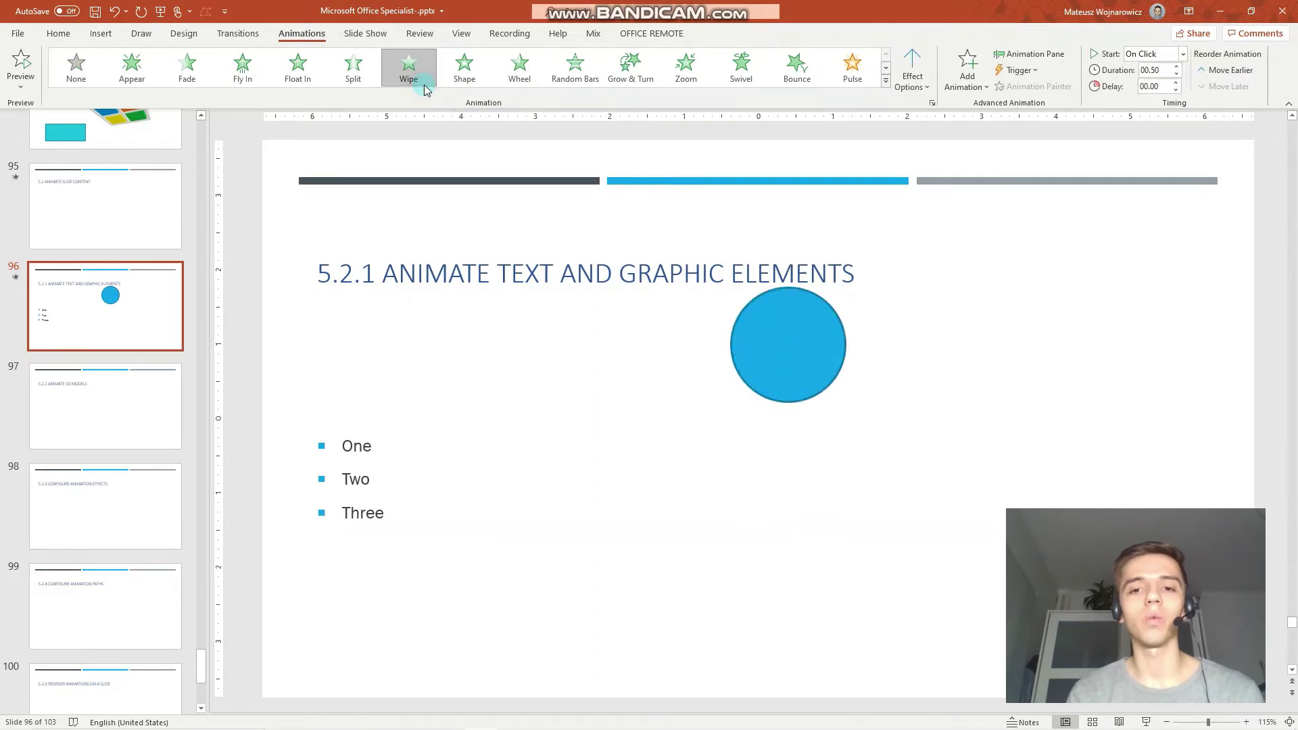
click(101, 429)
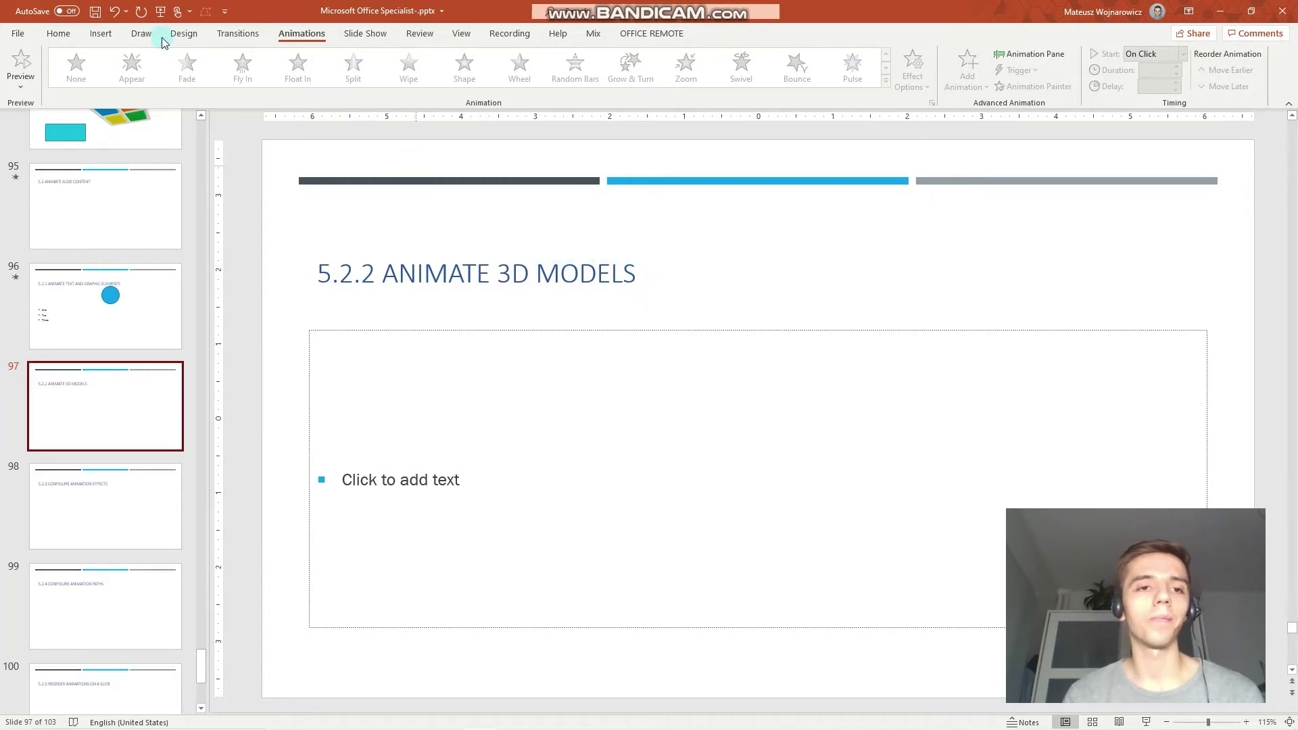
Insert the Hexagon Shape.3mf 3D model from this device and tilt it to show its top face.
click(100, 33)
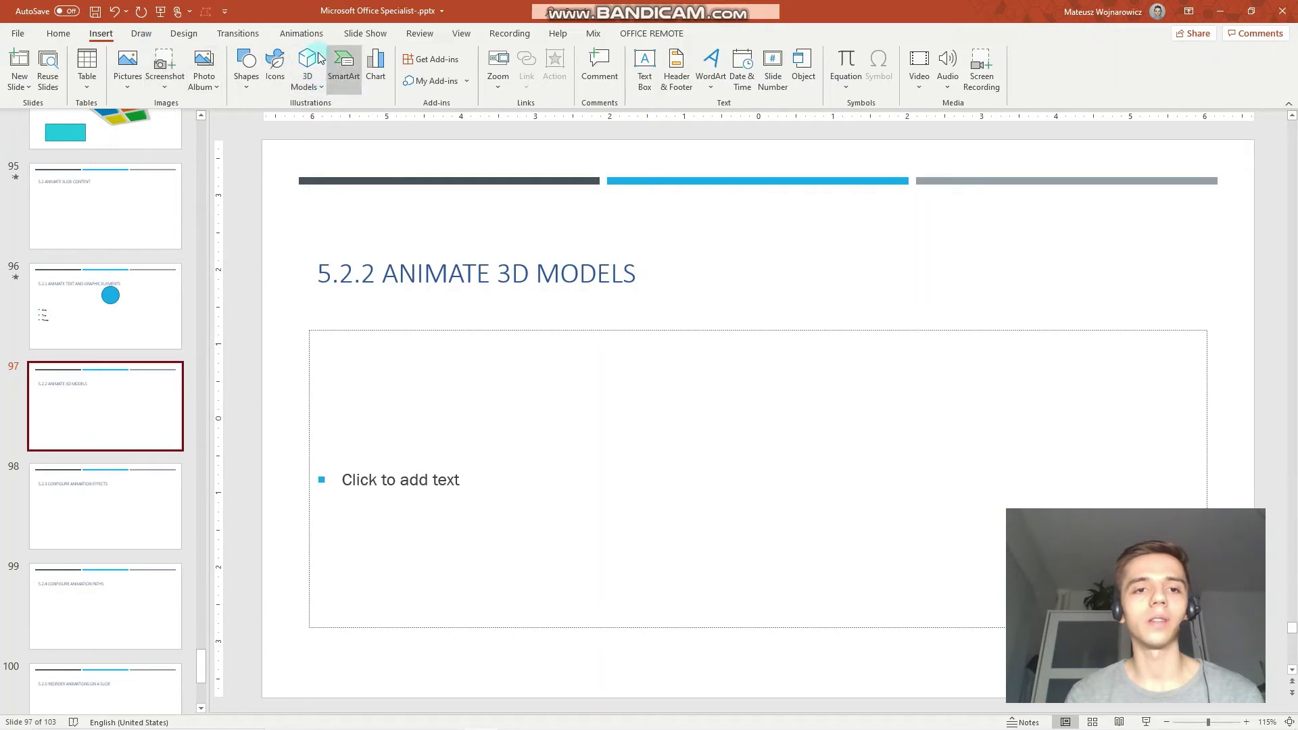
click(315, 88)
click(326, 122)
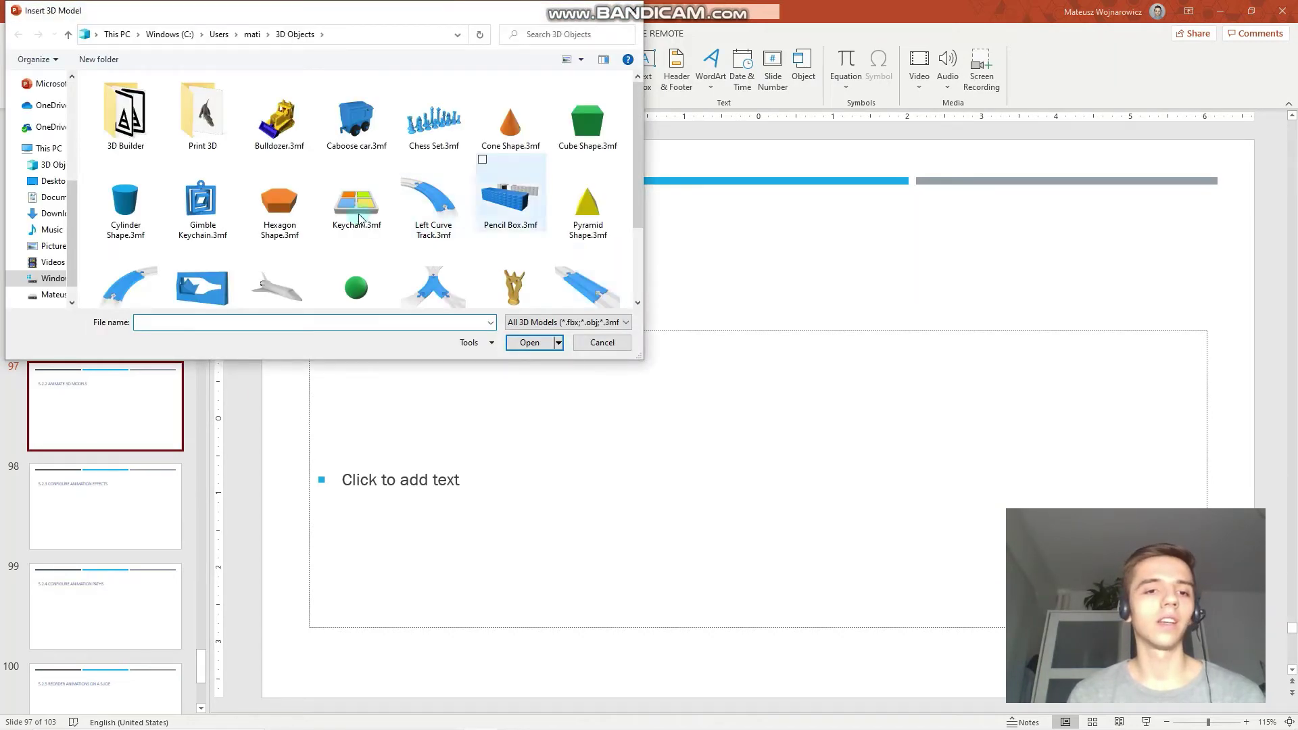
double_click(280, 210)
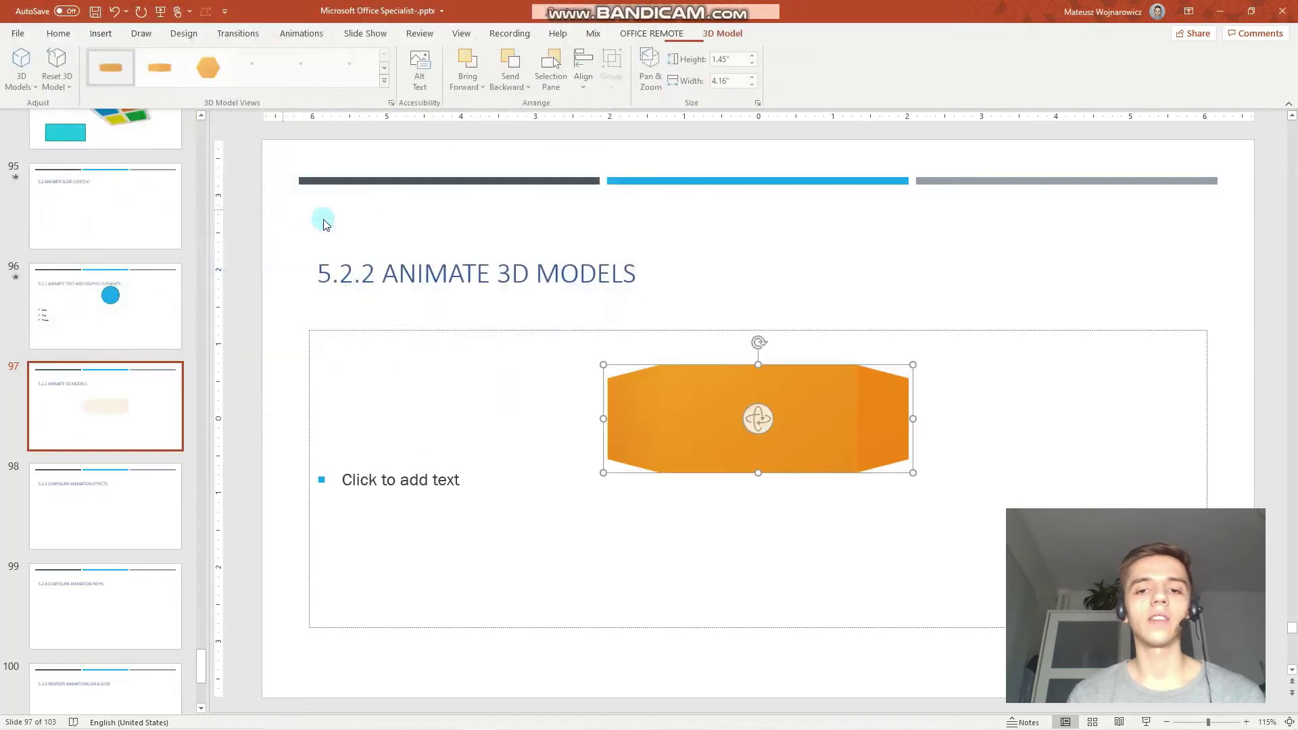
drag(752, 419, 765, 483)
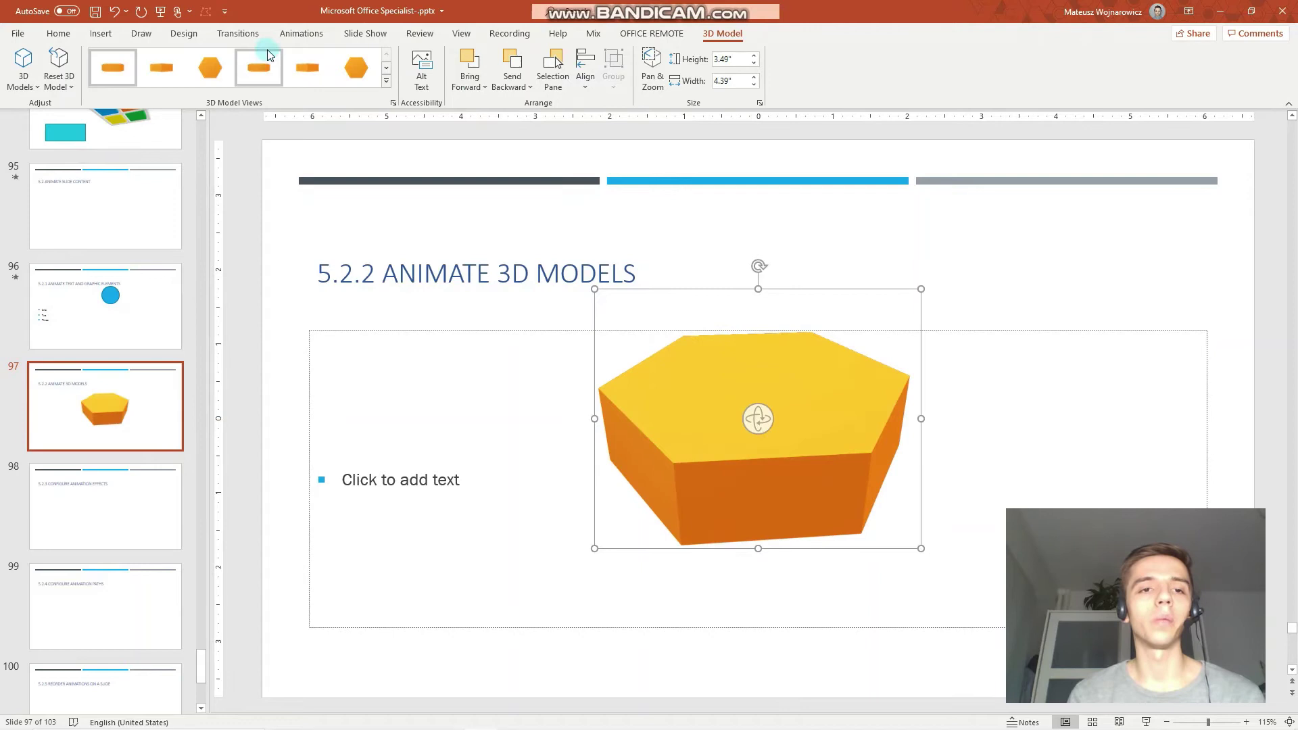
click(294, 36)
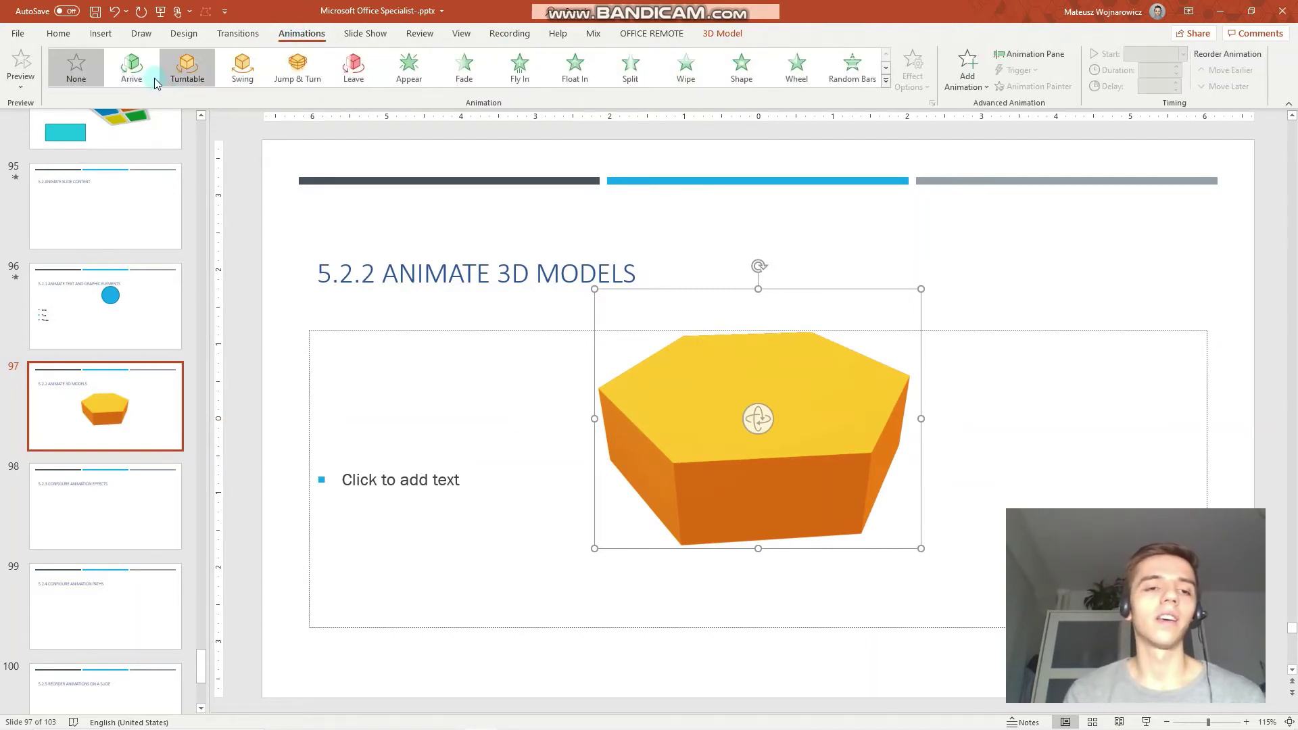
Try Turntable, Swing and Jump & Turn, settle on a counterclockwise Leave, then go to slide 98.
click(198, 80)
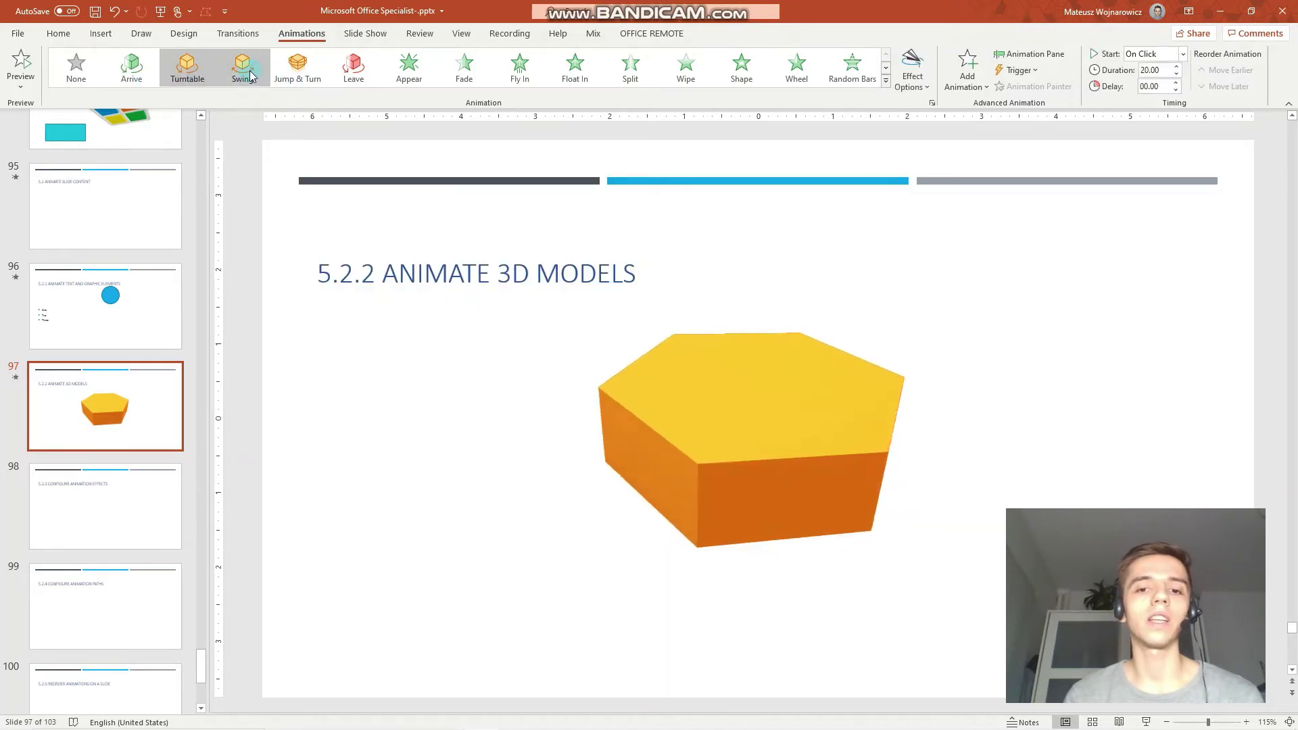
click(245, 71)
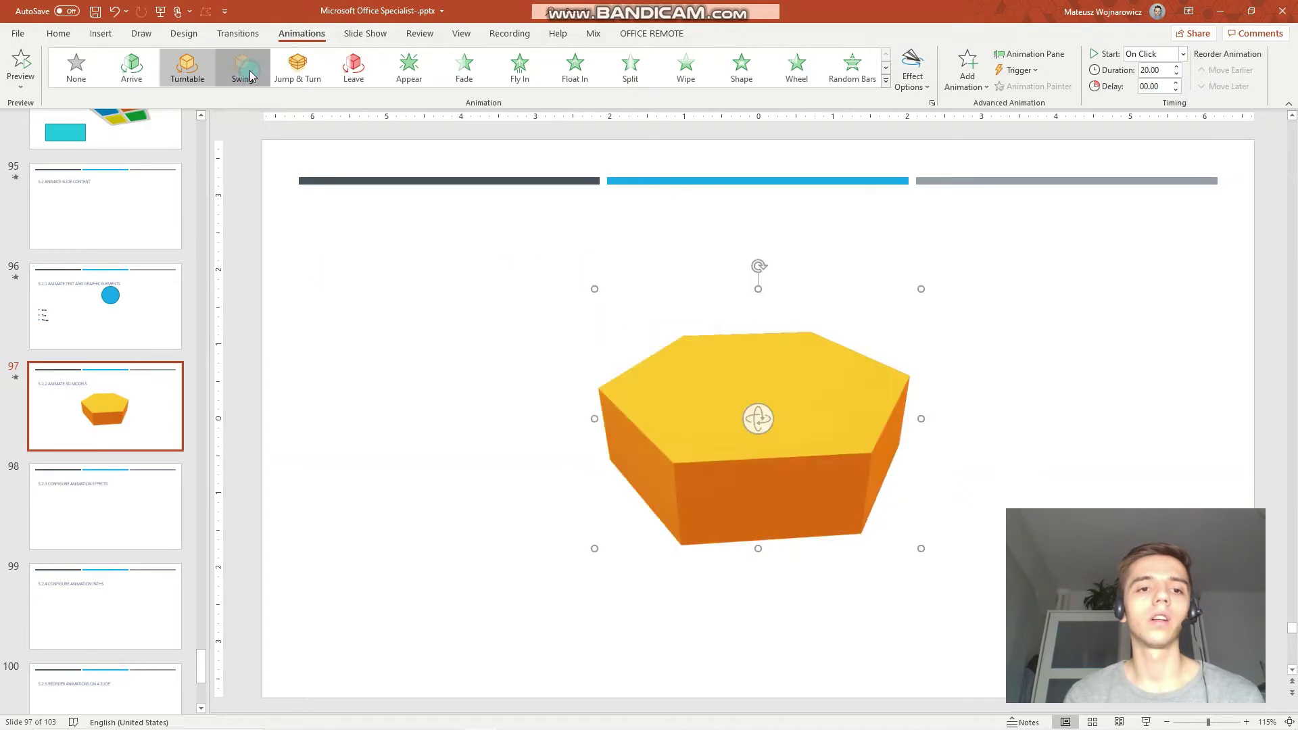
click(287, 76)
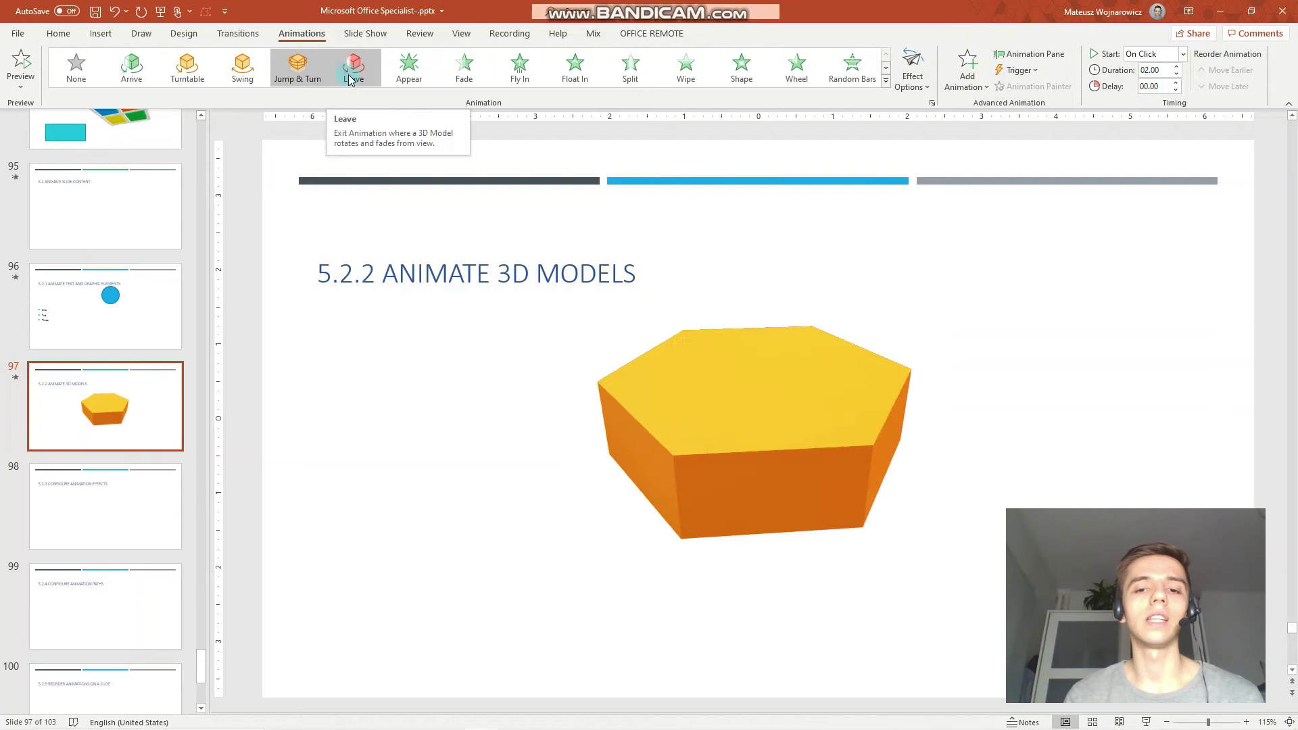
click(350, 79)
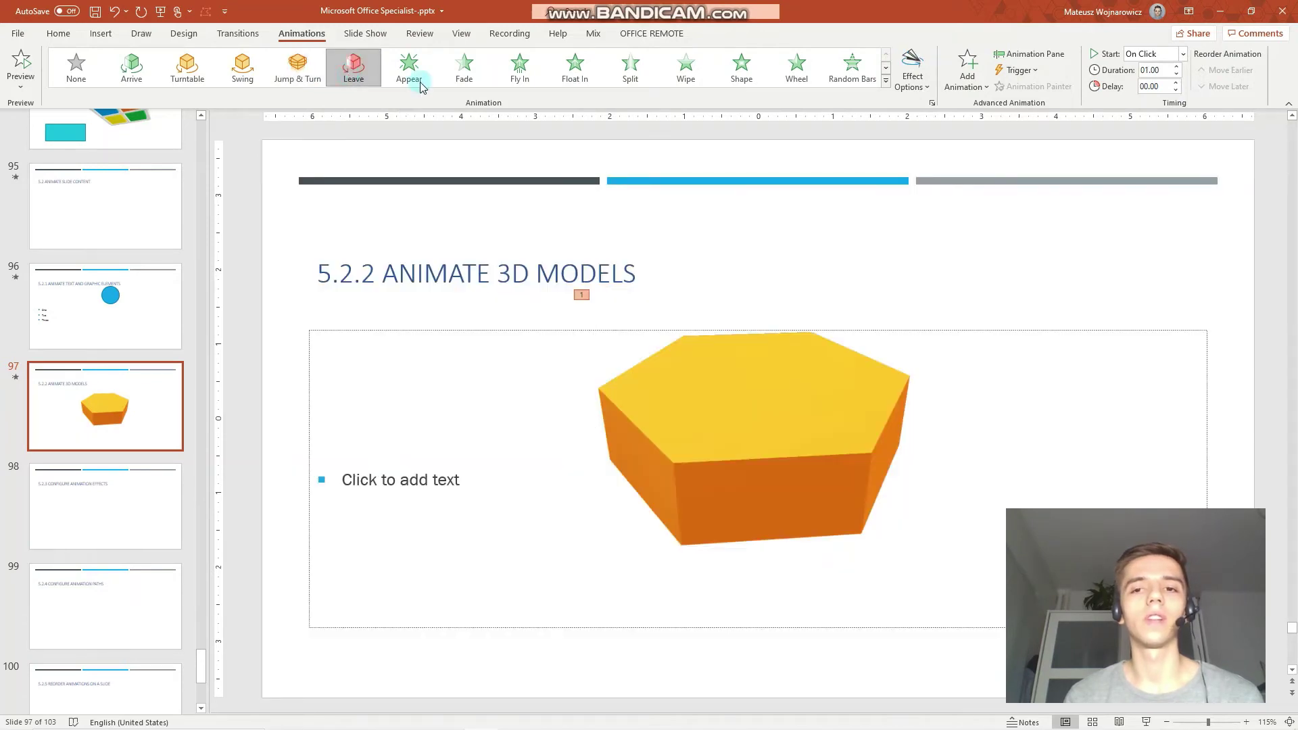
click(919, 82)
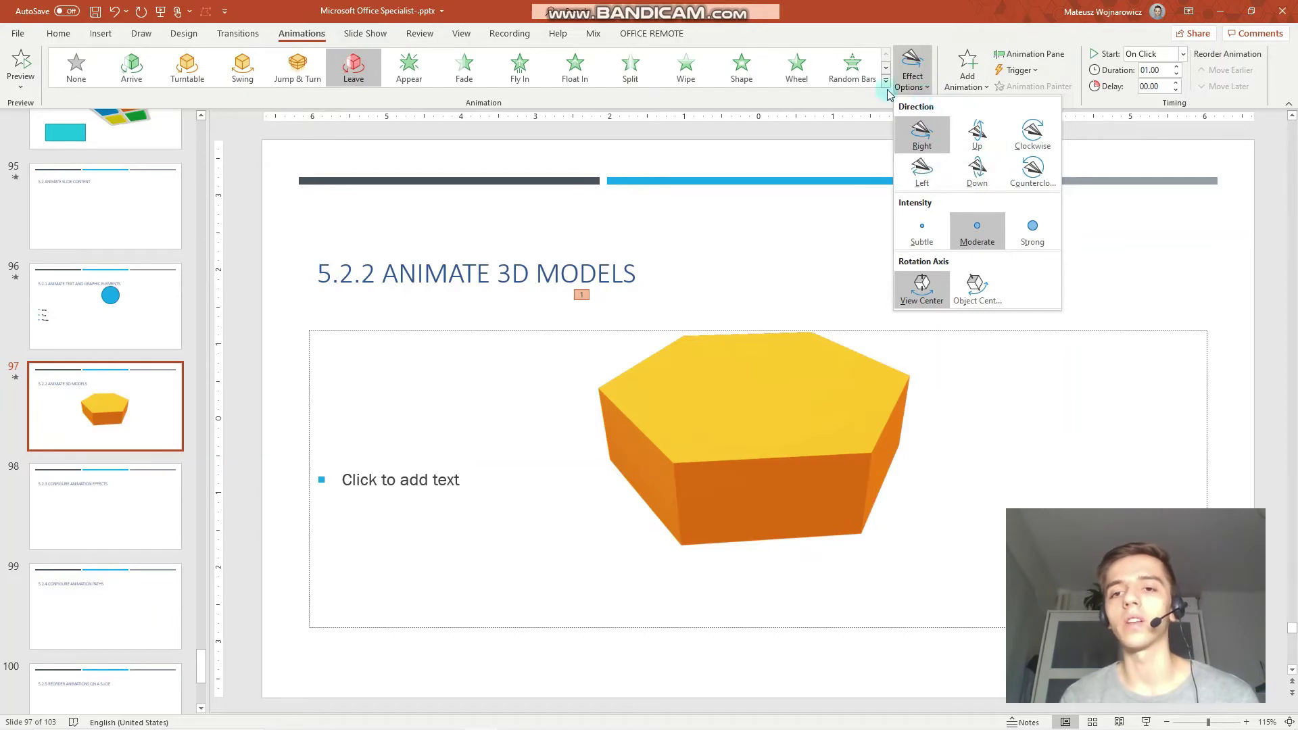
click(1033, 177)
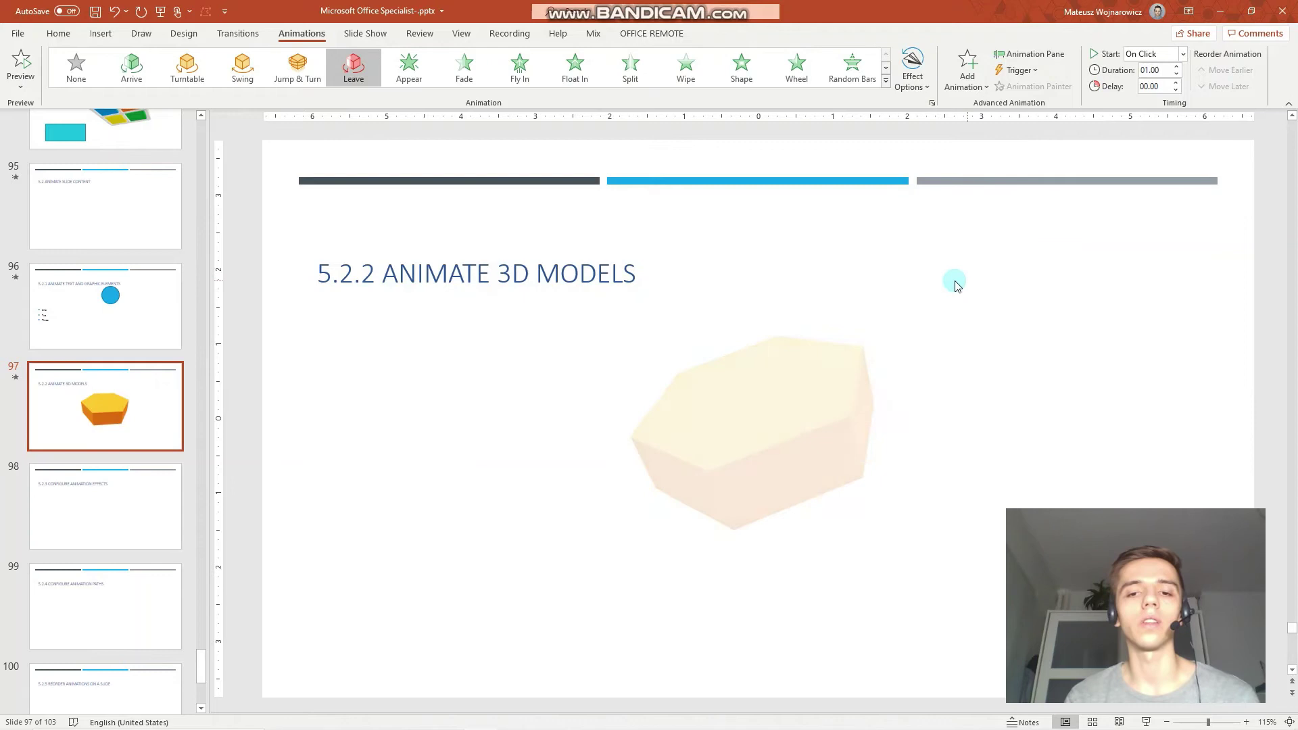
click(152, 527)
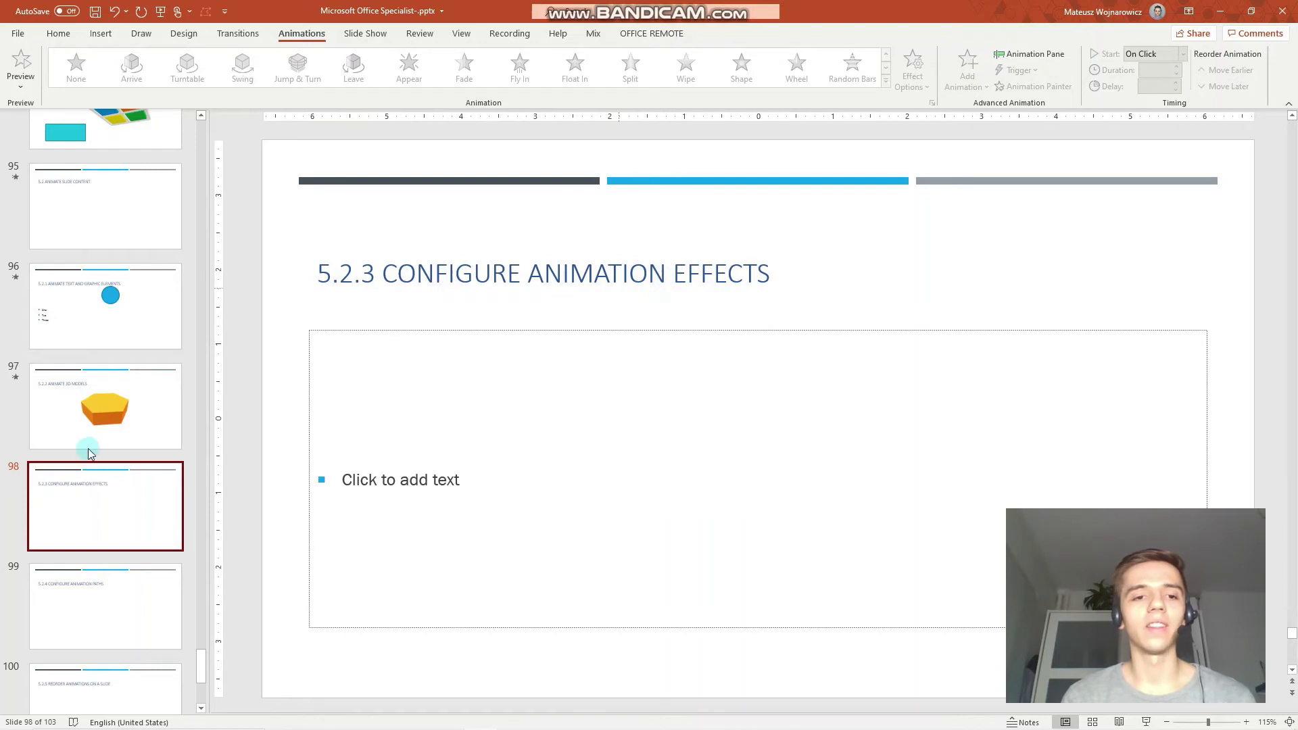
Step through slides 97 and 98 to reach slide 99, 5.2.4 Configure Animation Paths.
click(99, 430)
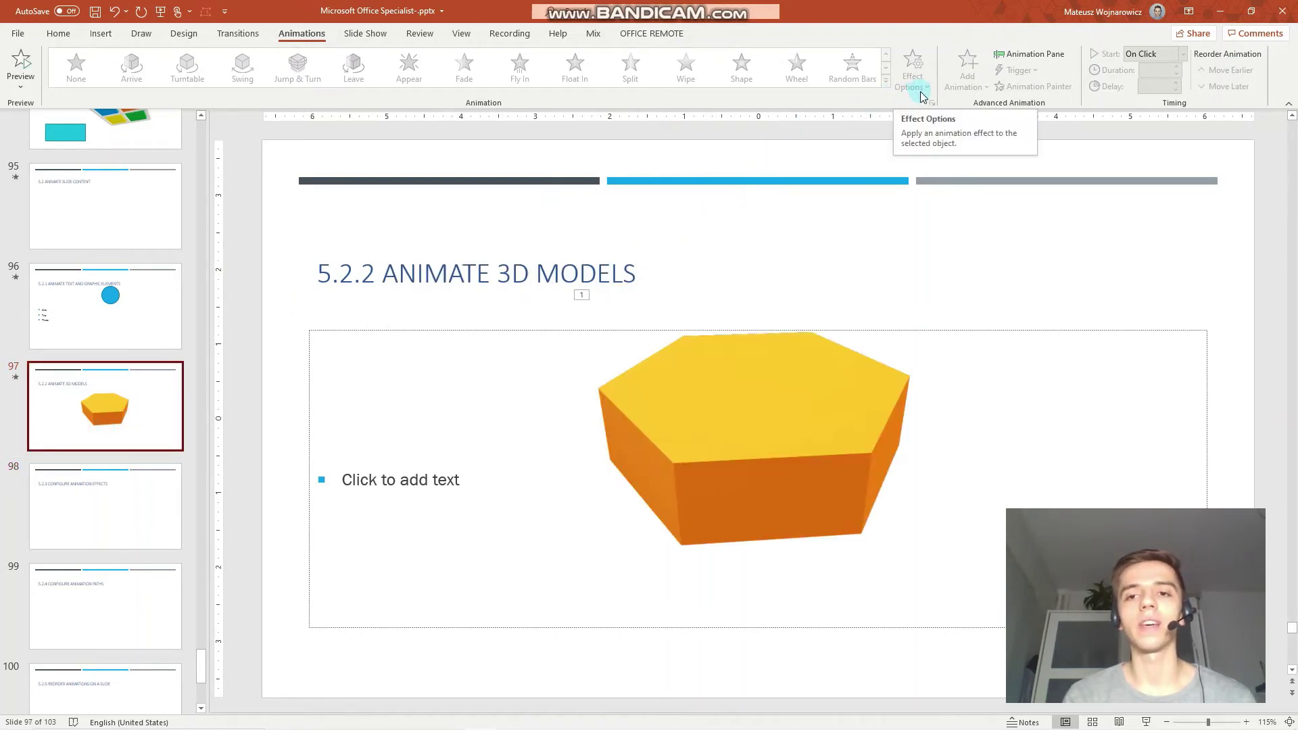
click(146, 510)
click(109, 604)
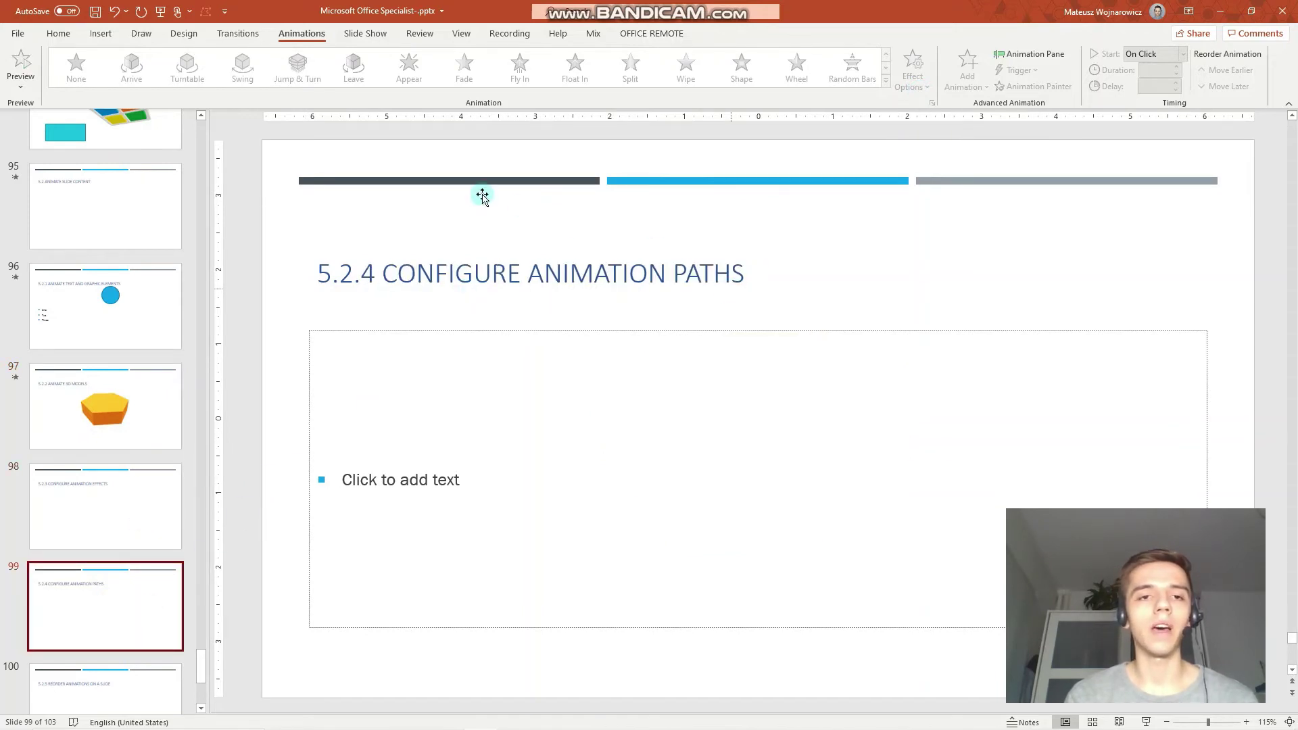
Draw an oval in the upper left of slide 99's content area and expand the animation effects gallery.
click(98, 36)
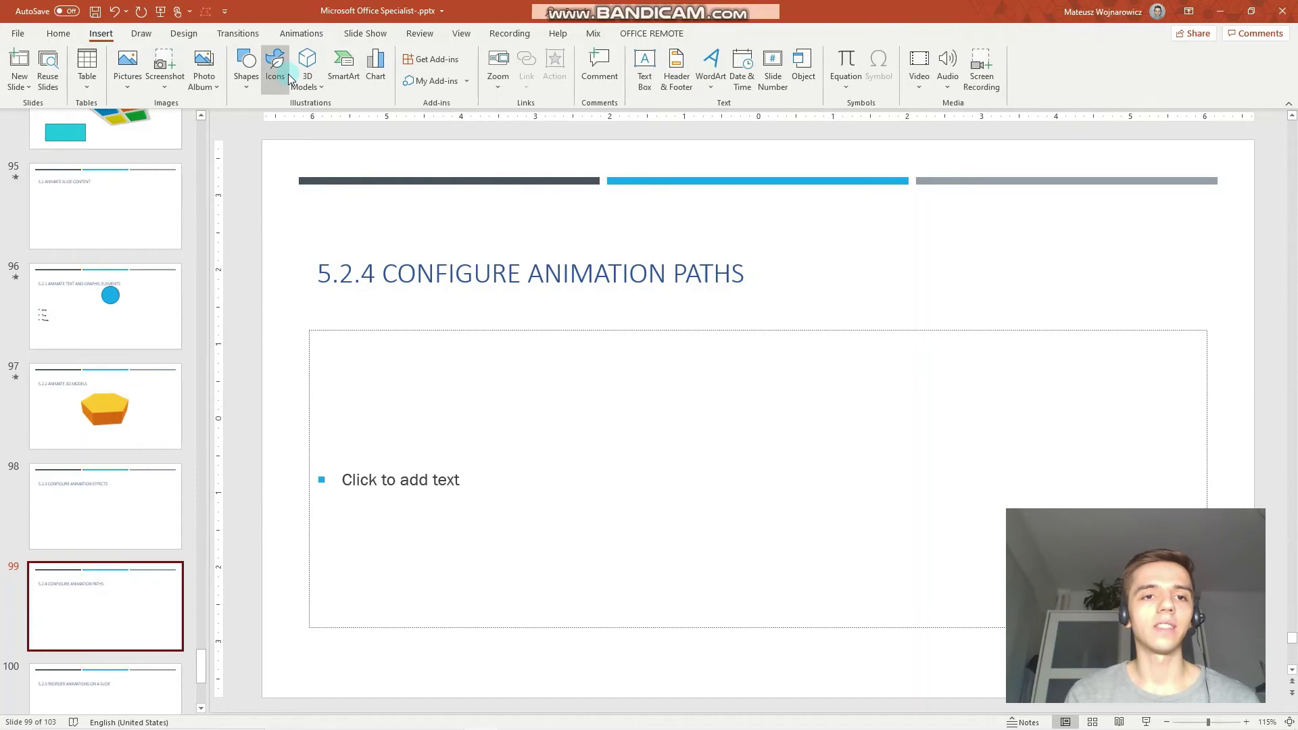
click(247, 67)
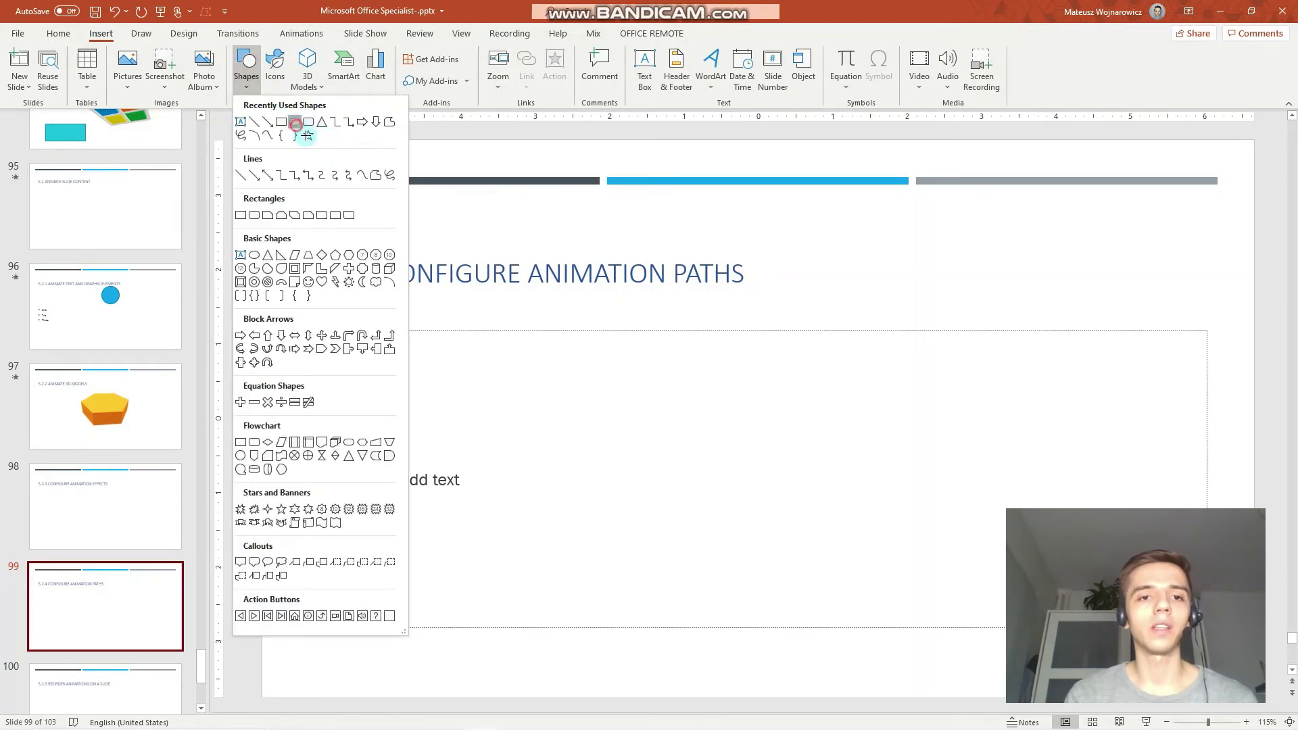
click(296, 123)
drag(477, 330, 556, 427)
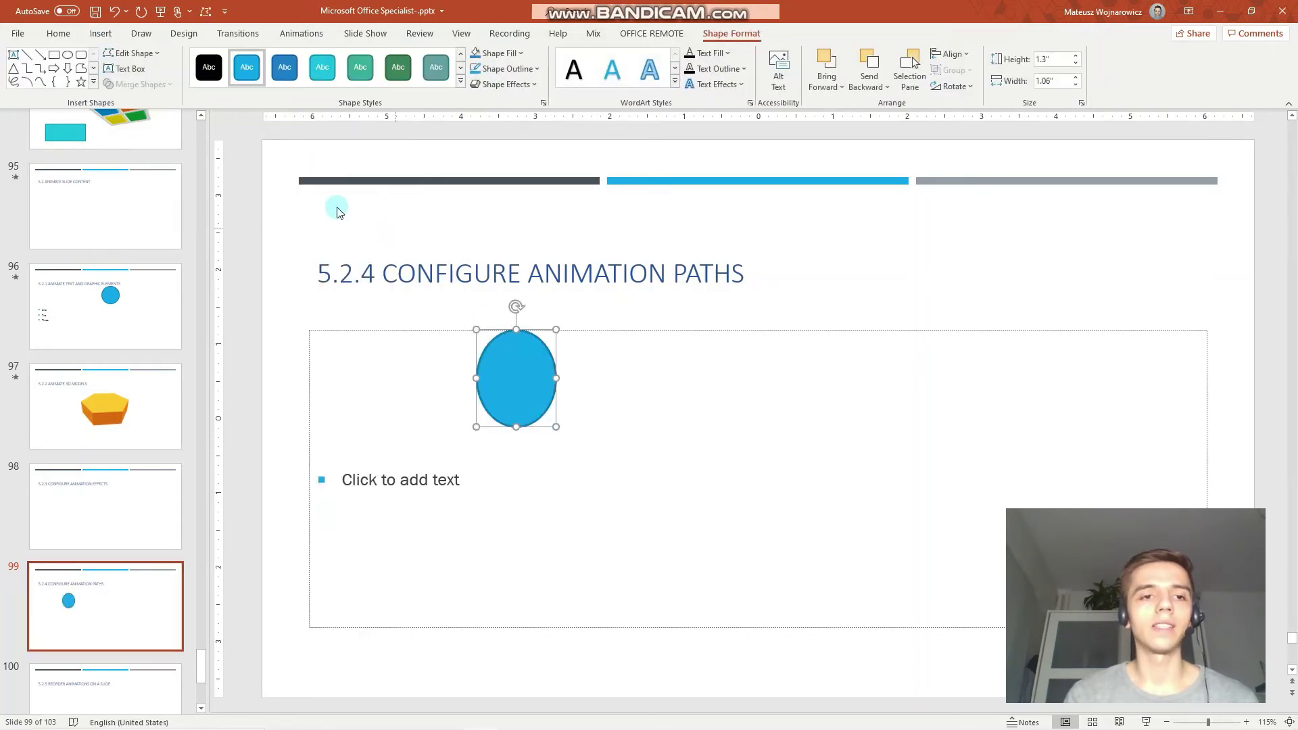
click(320, 38)
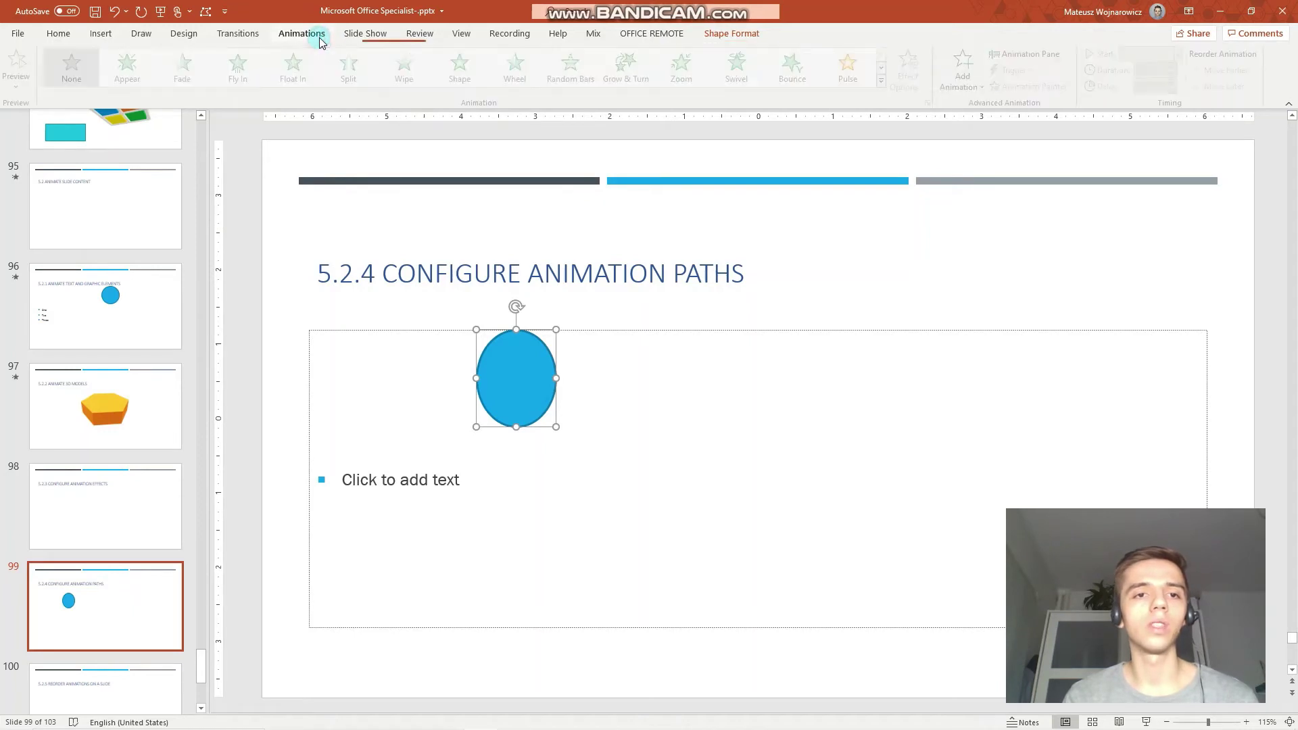
click(882, 81)
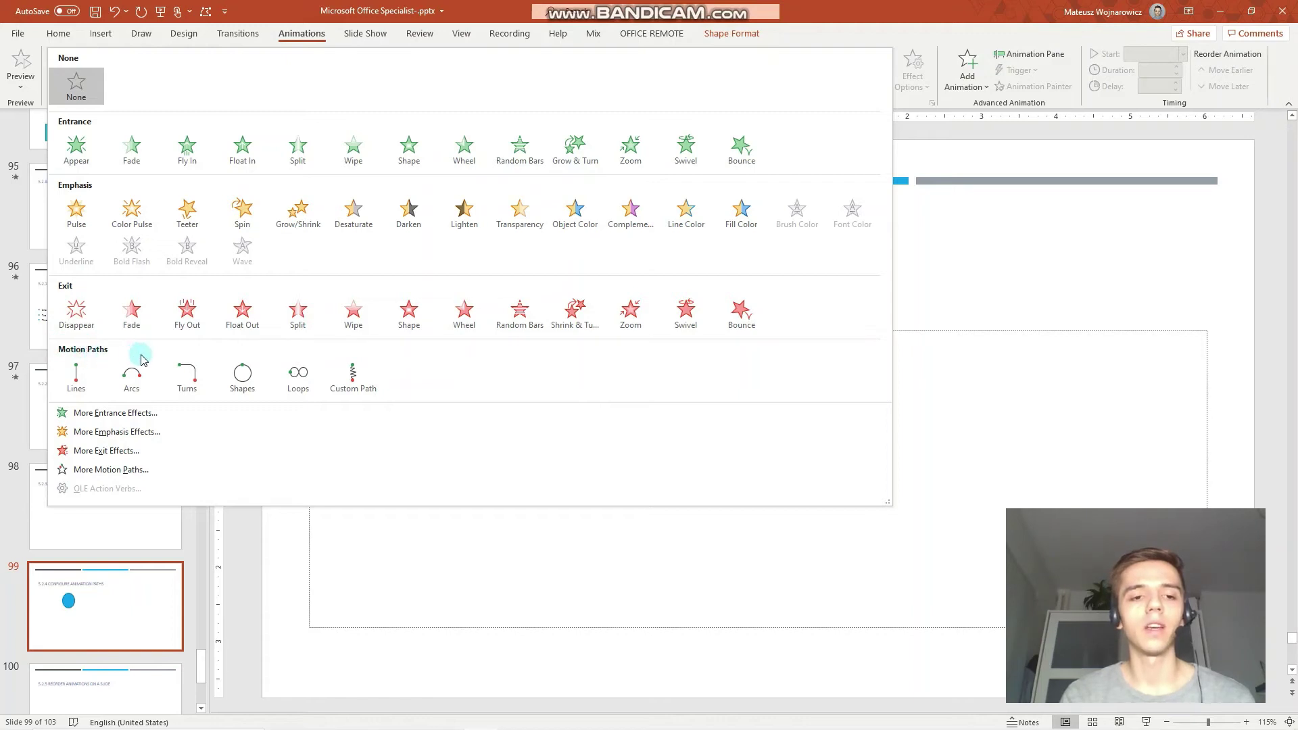
Apply the Turns motion path to the oval and move the oval up and left.
click(196, 388)
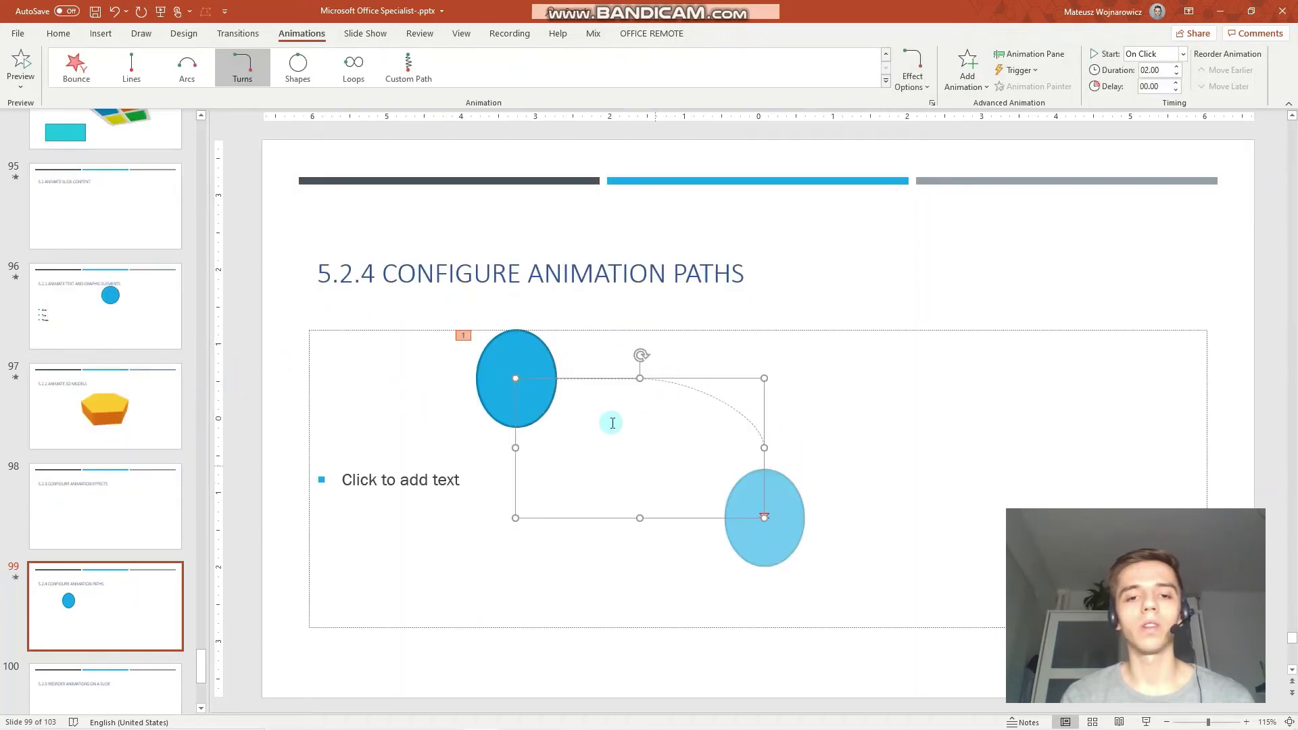
drag(516, 376, 503, 330)
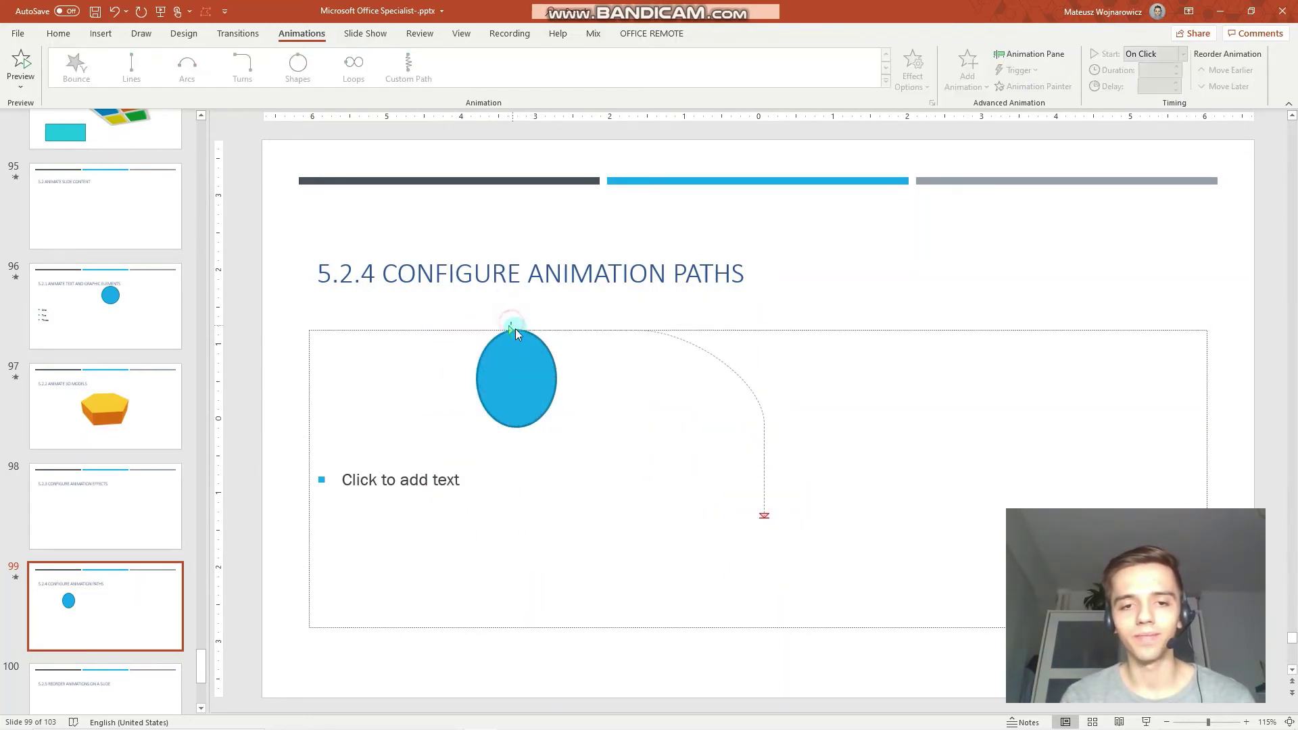
click(515, 343)
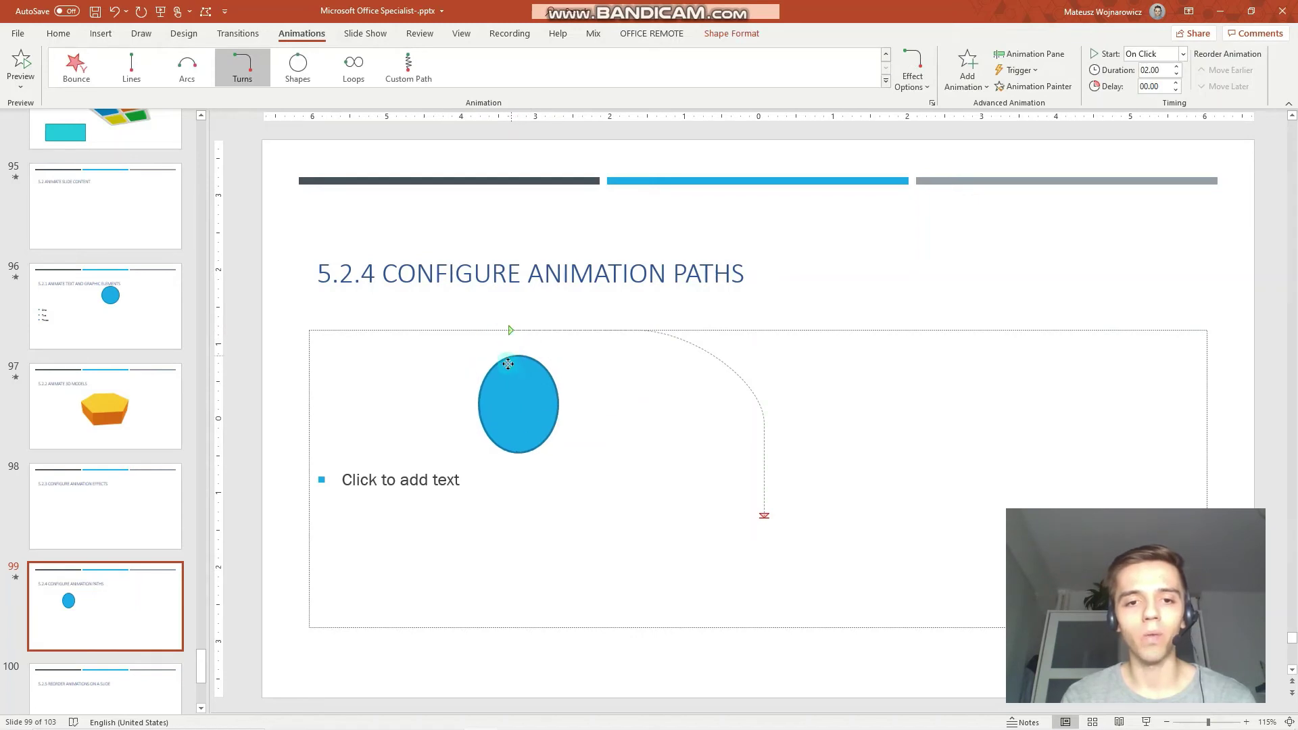
drag(509, 329, 430, 301)
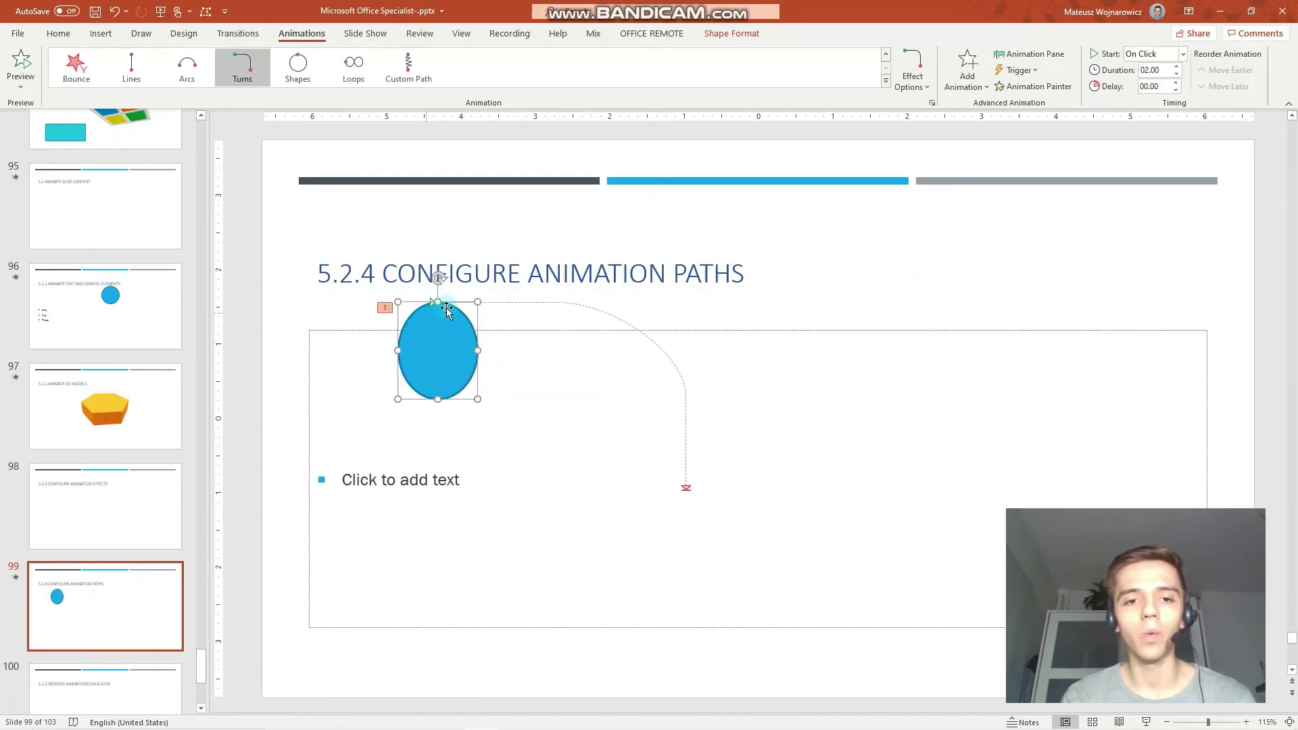
Drag the motion path's end point to the right, then reselect the oval's Turns path.
click(686, 480)
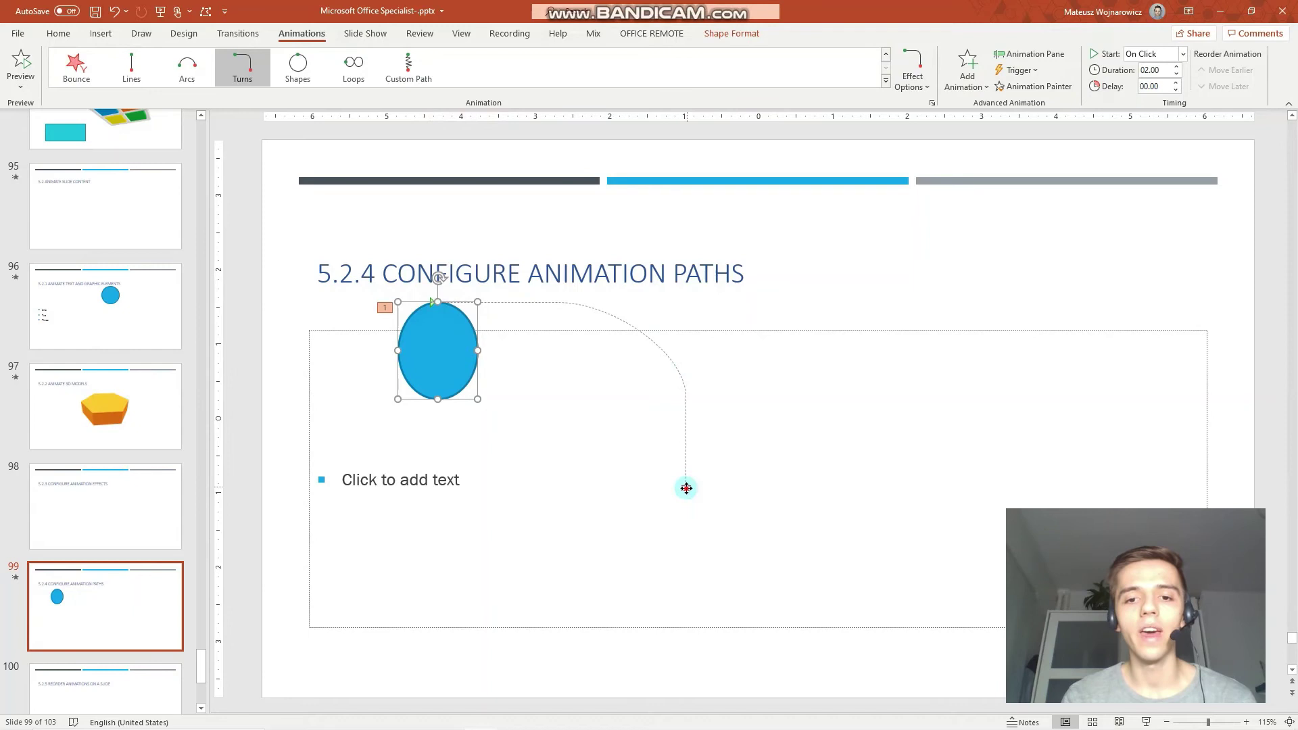
drag(686, 487, 815, 451)
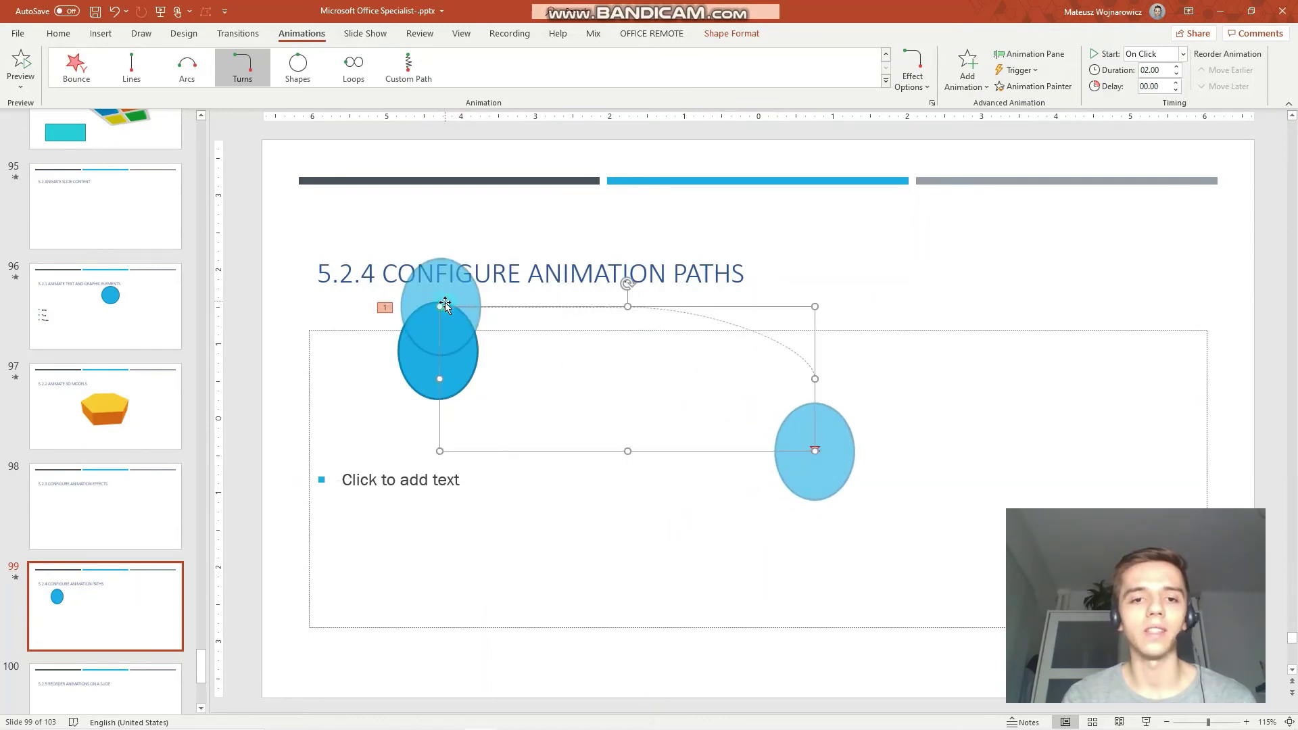
click(447, 273)
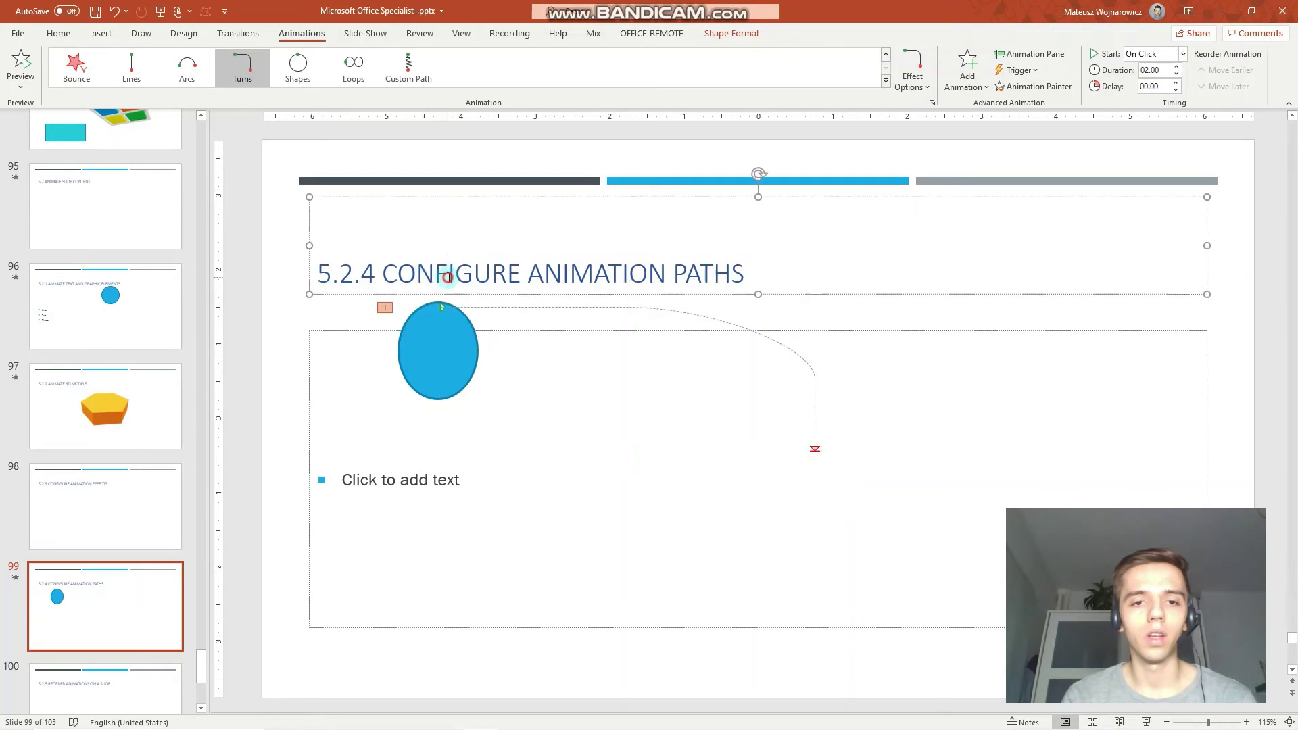
click(441, 322)
click(441, 350)
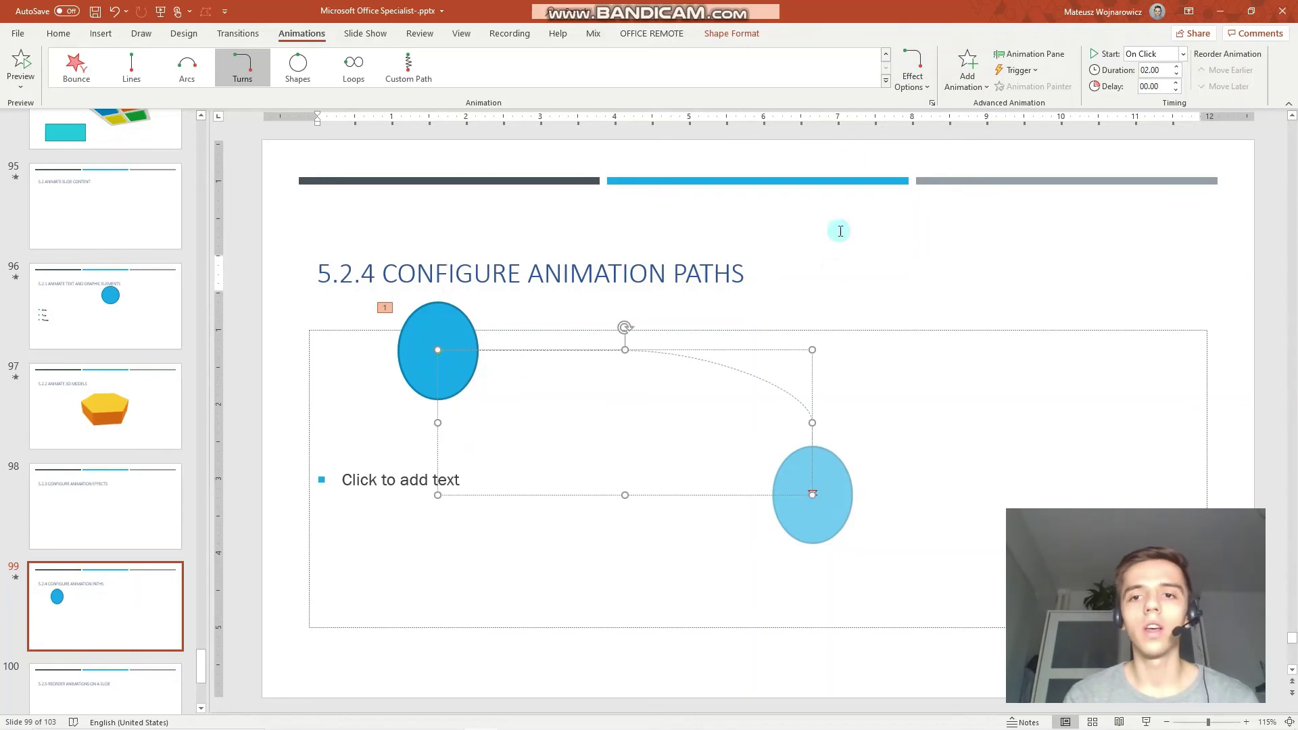
Check the Turns path's Effect Options for the oval, leaving them unchanged.
click(908, 78)
click(908, 79)
click(906, 79)
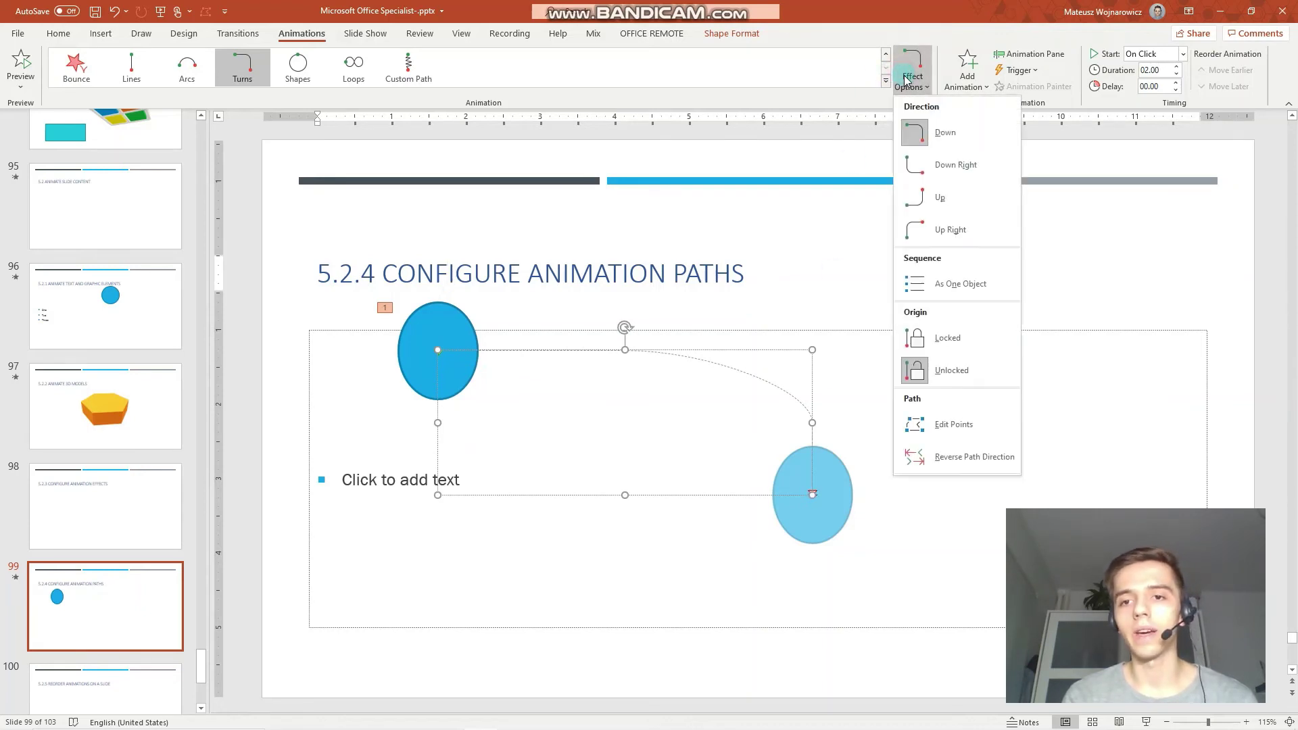
click(907, 79)
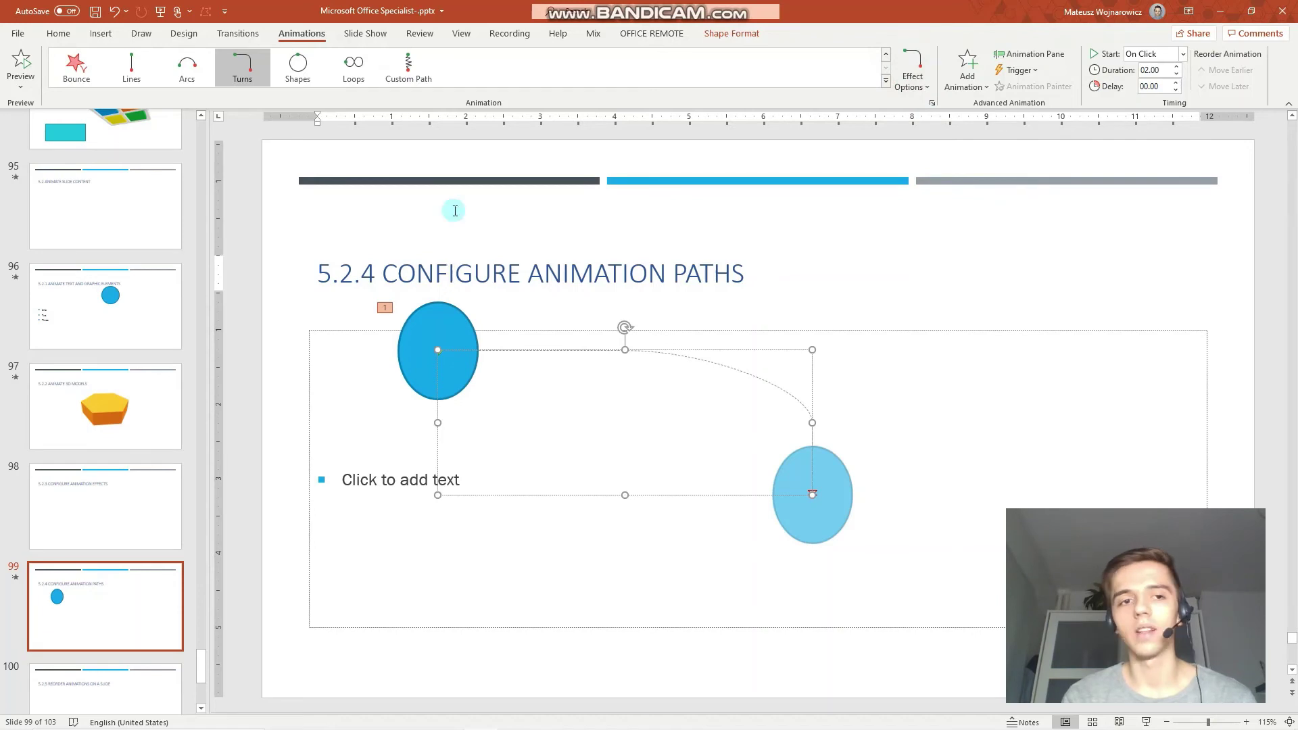
Preview the oval's Turns motion, then scroll the slide list toward slide 100.
click(19, 67)
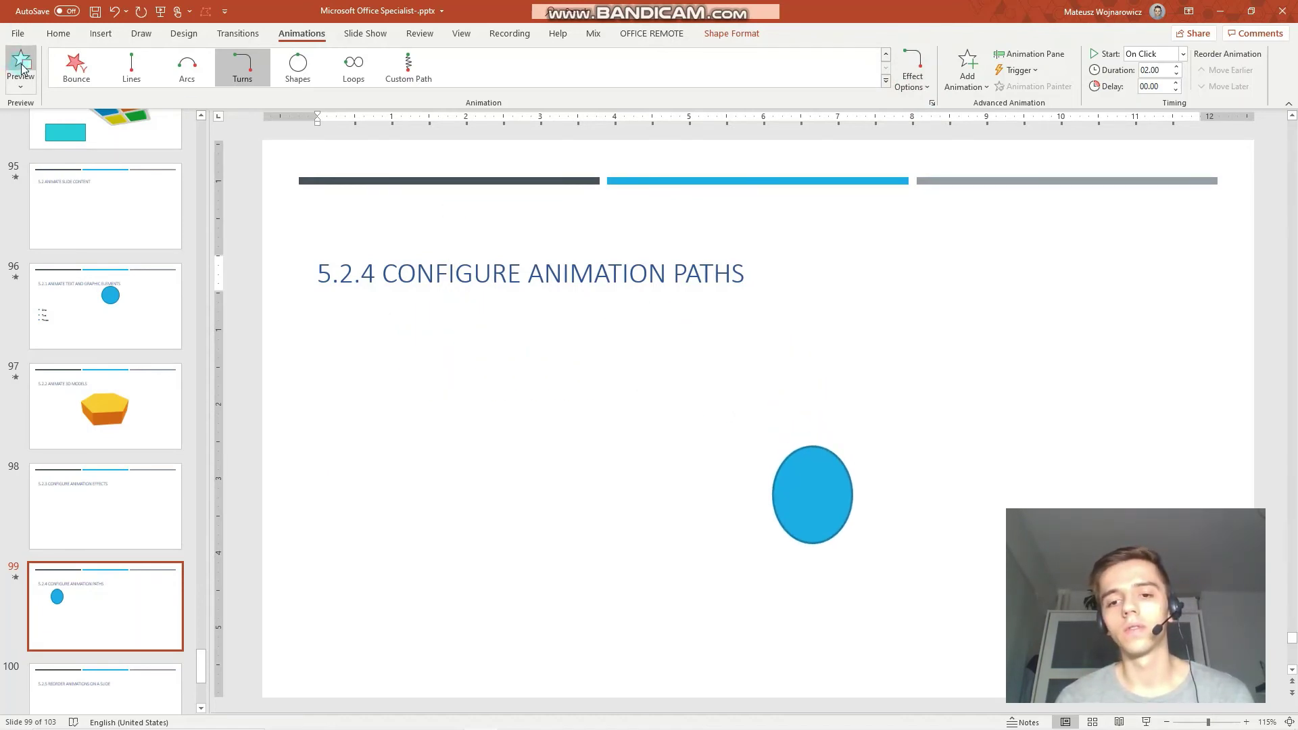
click(74, 622)
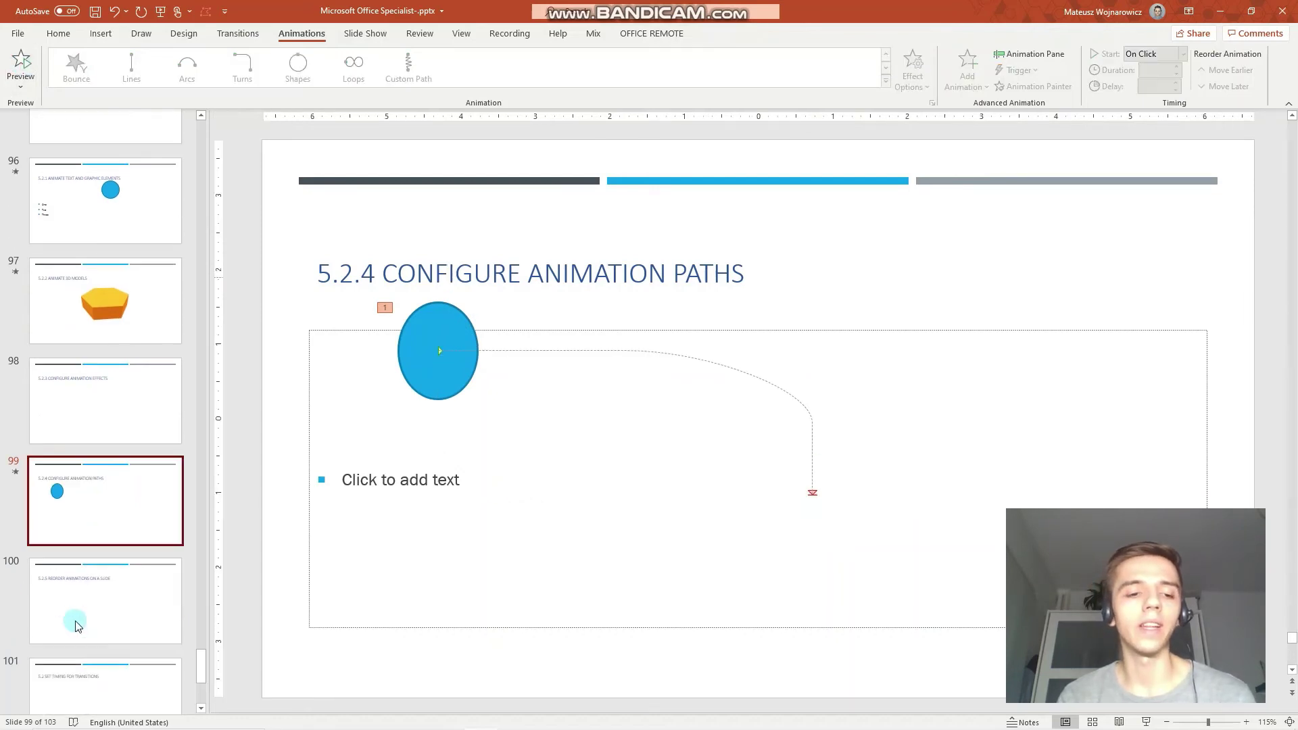
scroll(95, 473, down, 3)
Go to slide 100, Reorder Animations on a Slide.
click(130, 360)
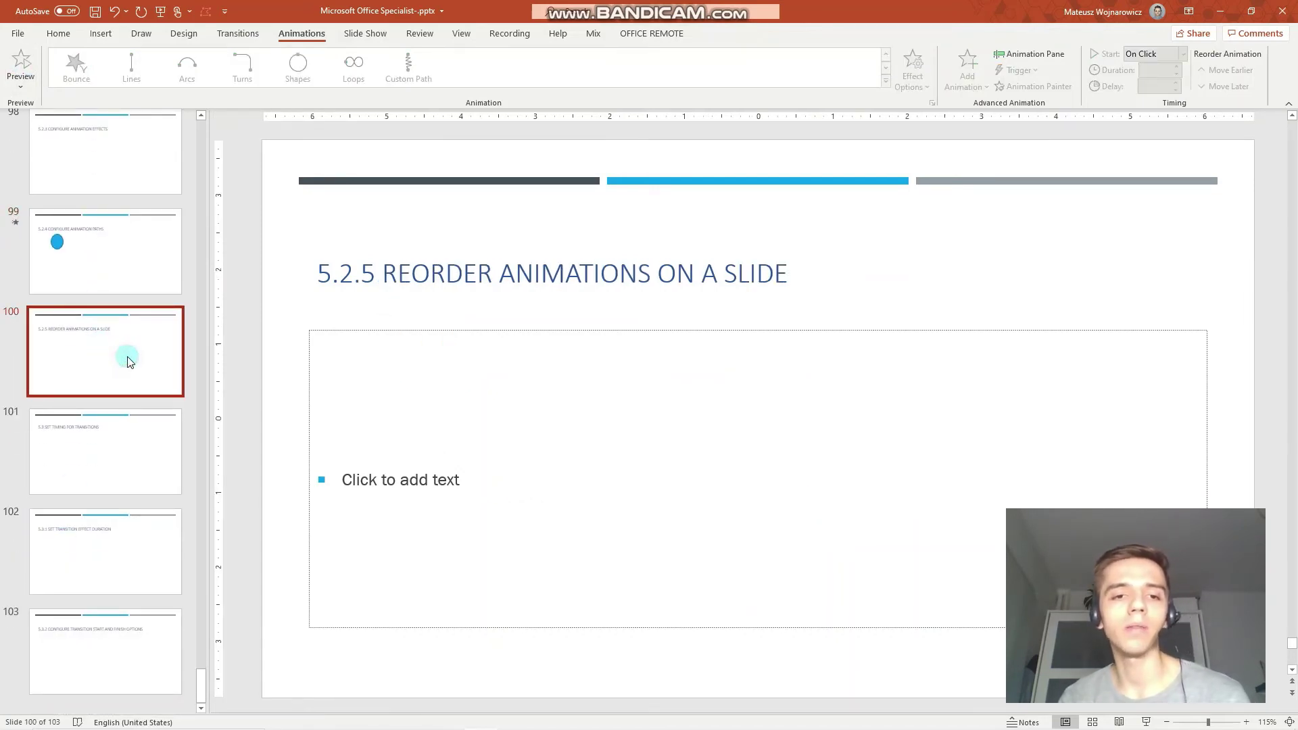
key(ctrl+z)
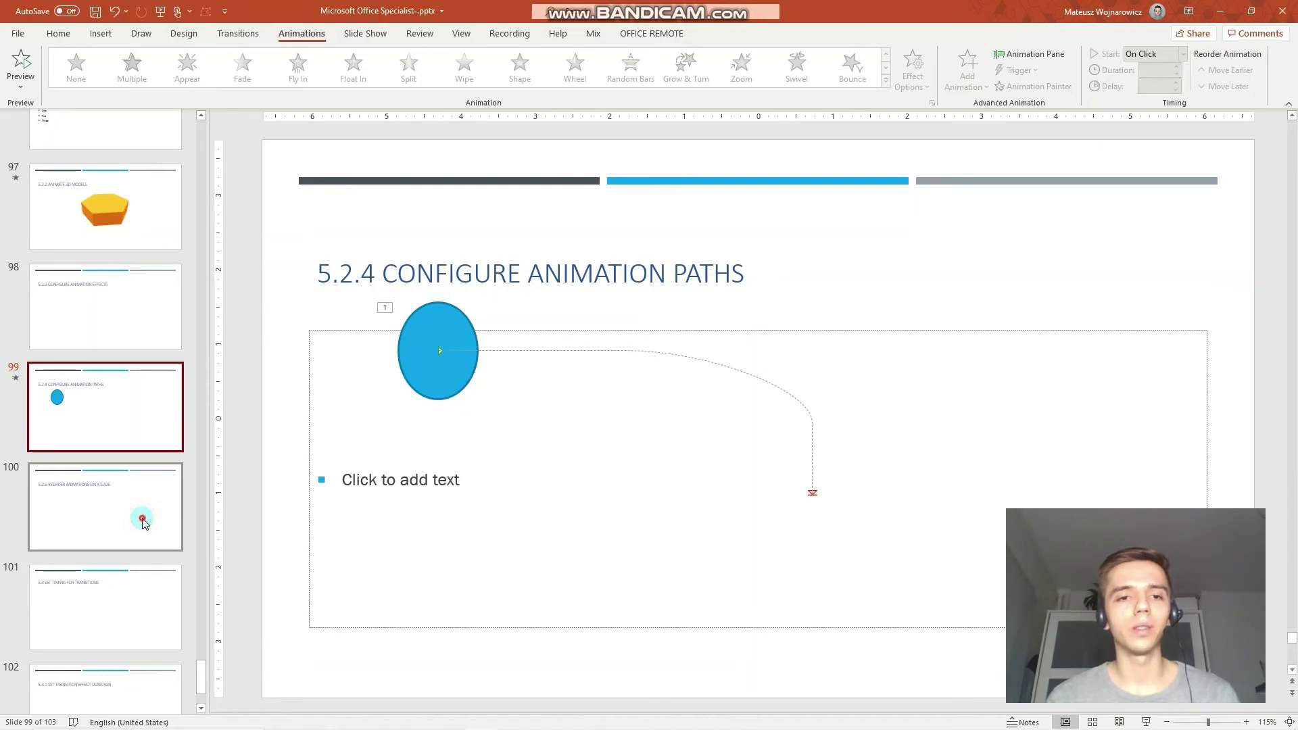
click(142, 523)
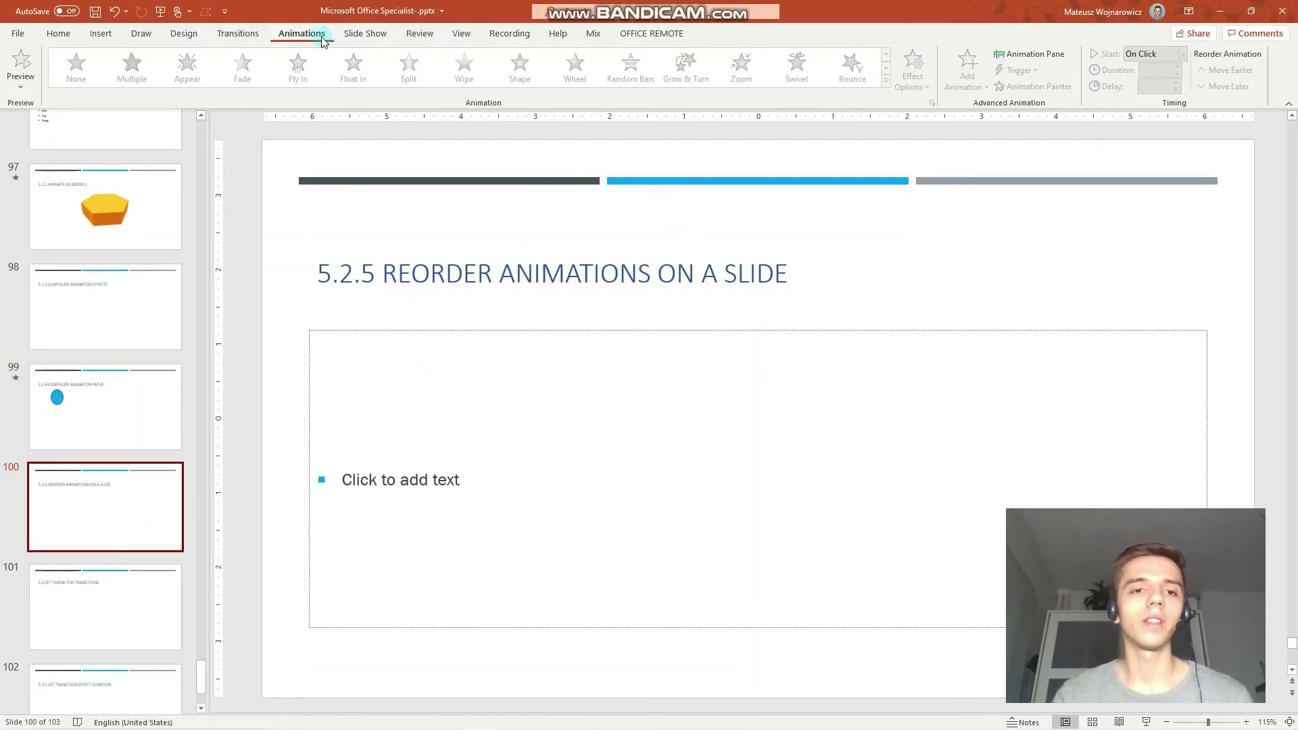
Draw an oval on slide 100 and a rectangle to its right.
click(100, 34)
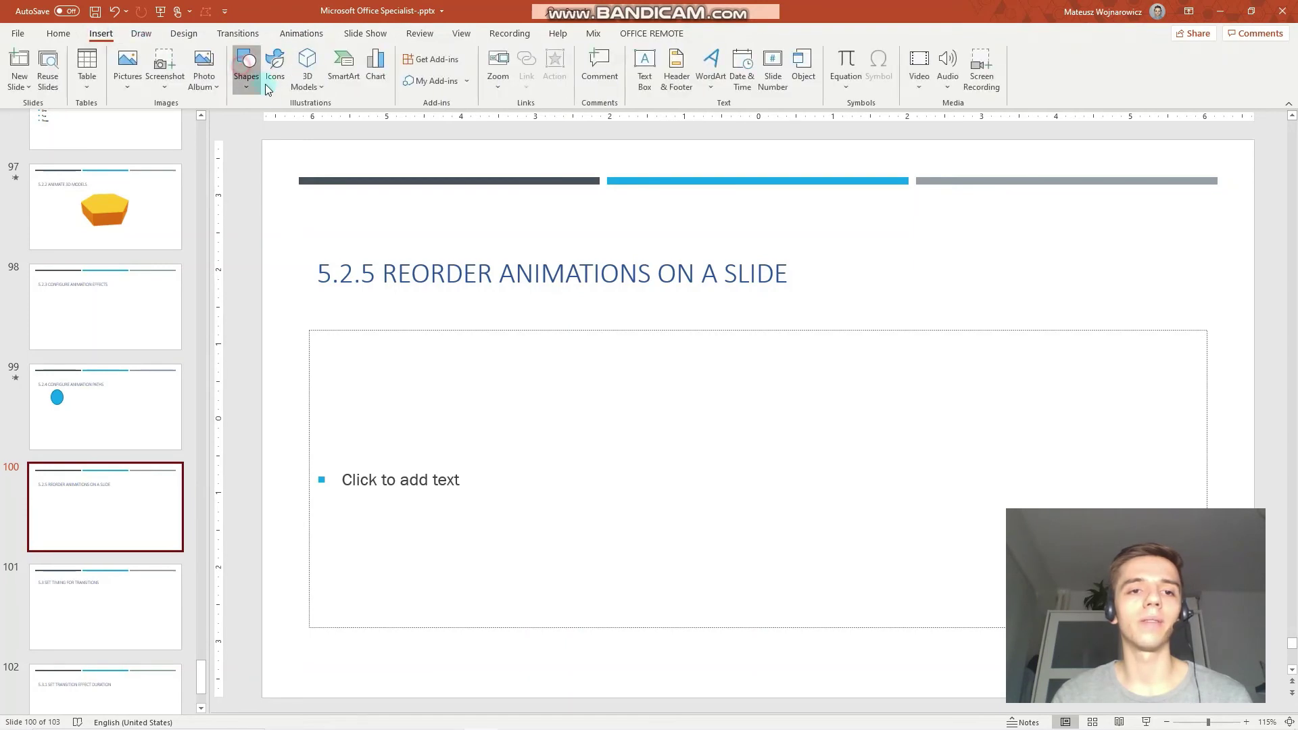
click(246, 64)
click(295, 123)
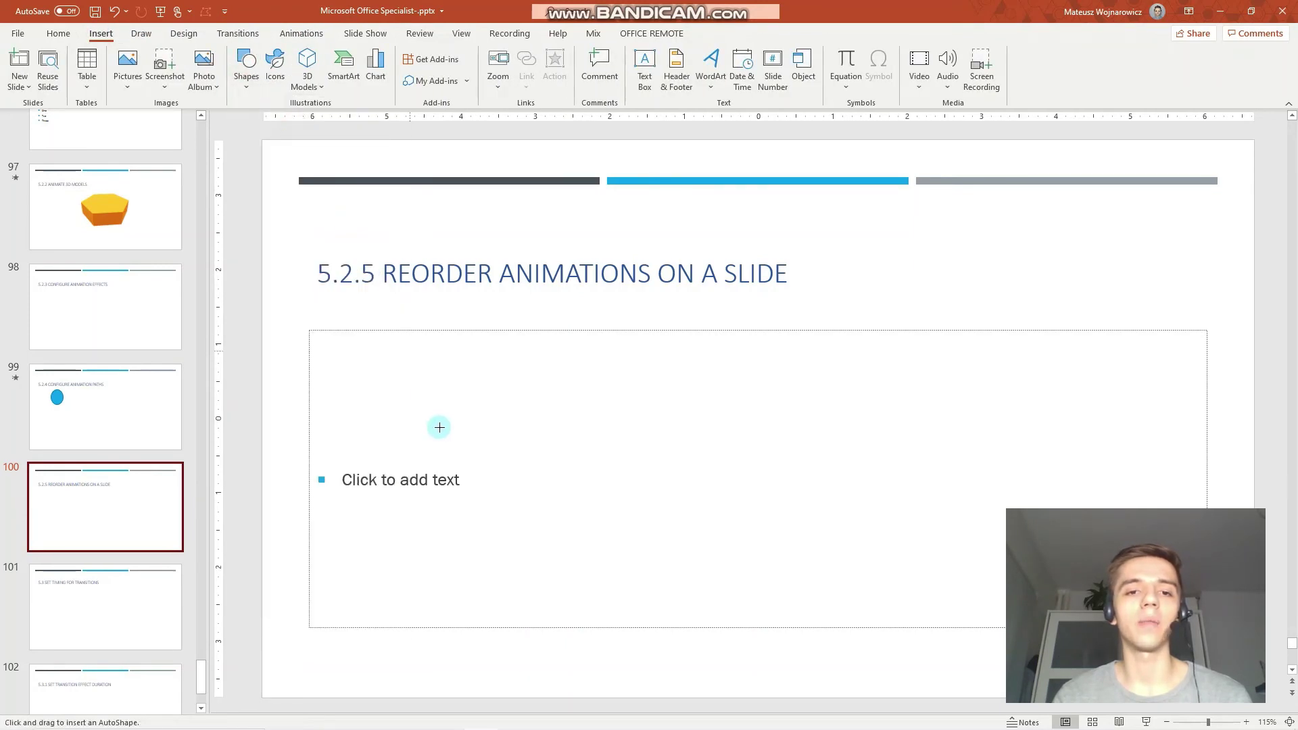
drag(384, 373, 440, 452)
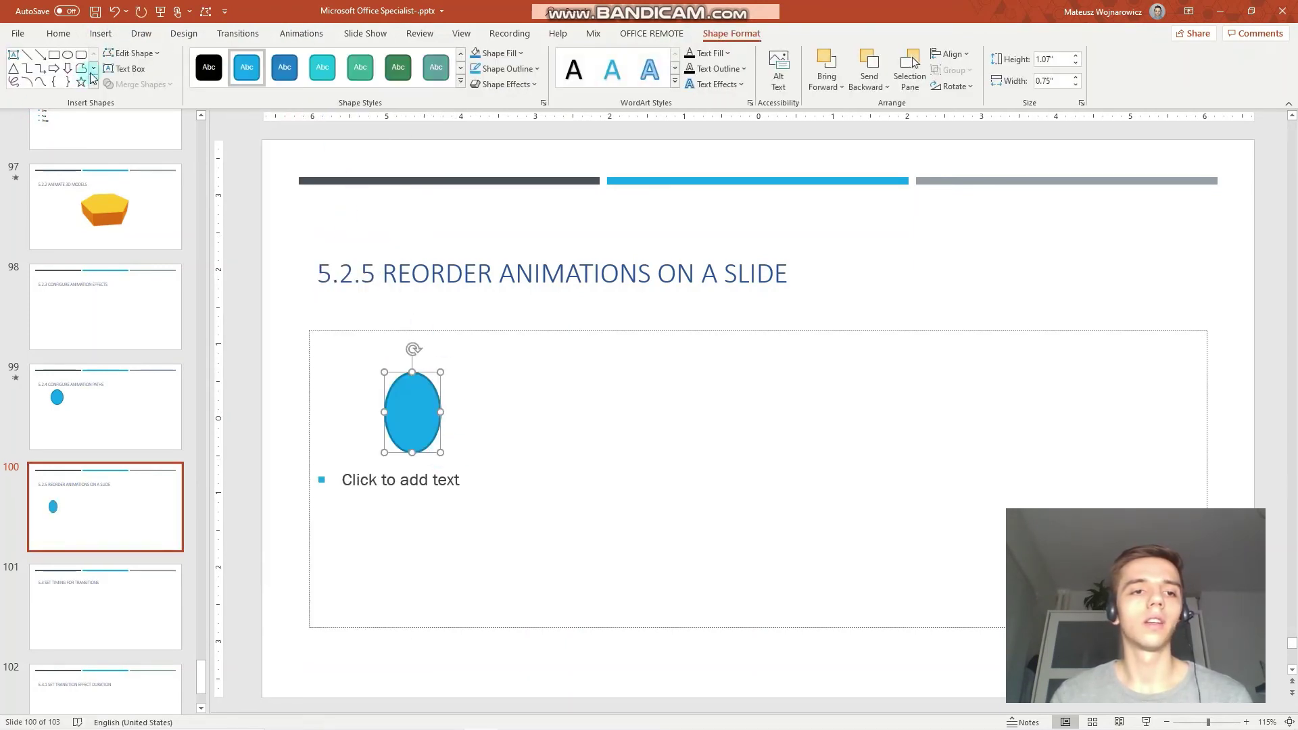
click(54, 55)
drag(578, 367, 700, 435)
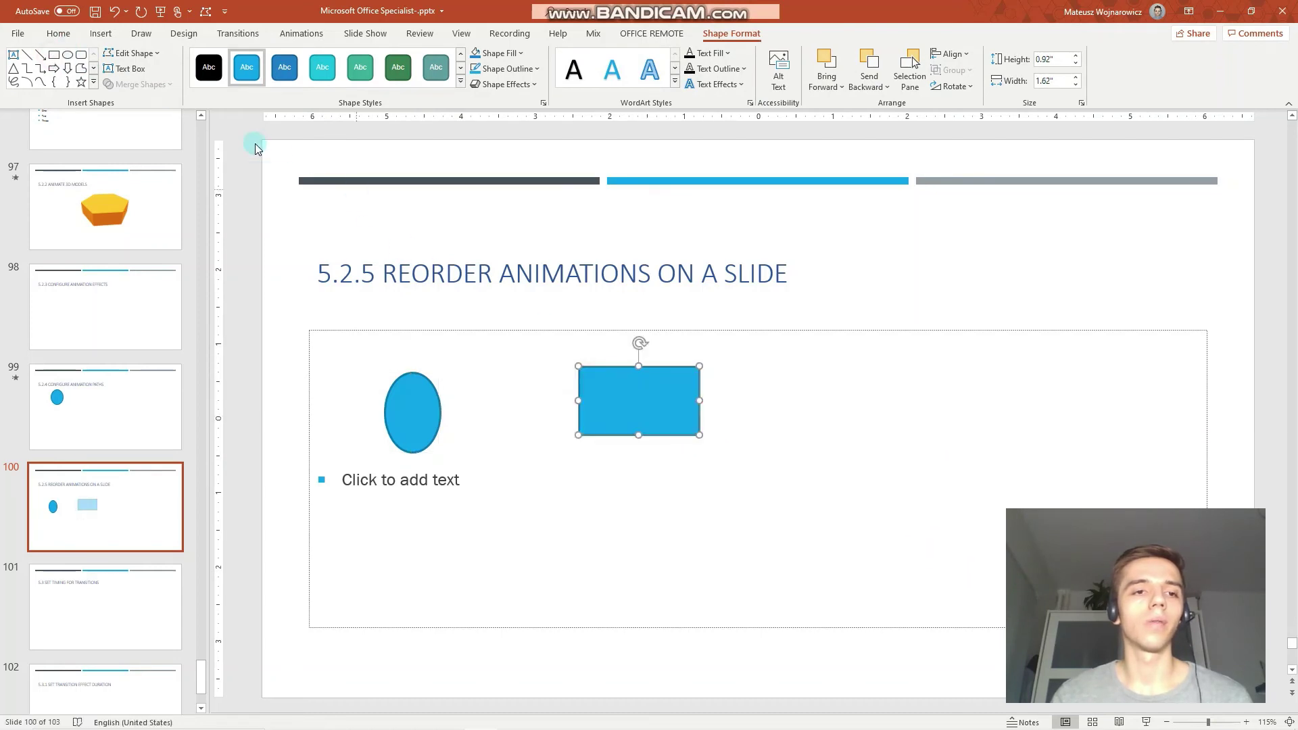
Draw a closed freeform triangle right of the rectangle, then select the oval.
click(80, 70)
click(829, 367)
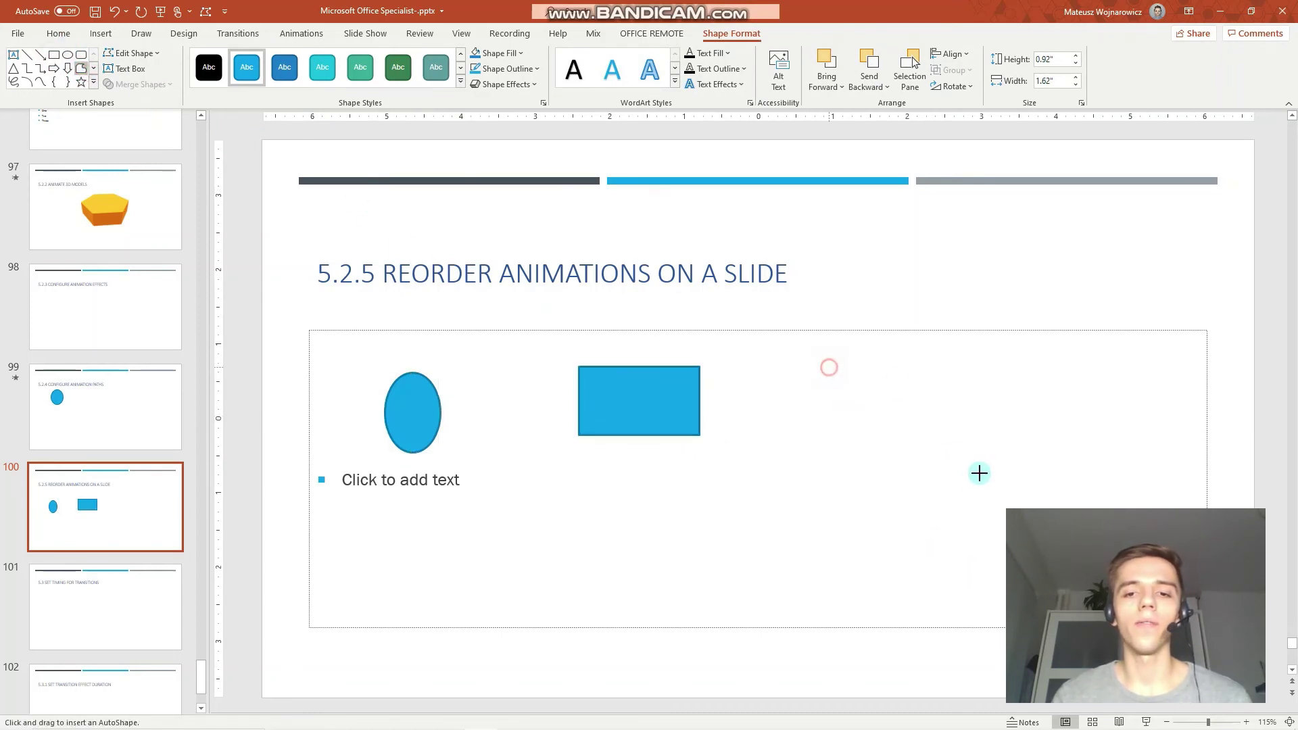
click(979, 473)
click(839, 433)
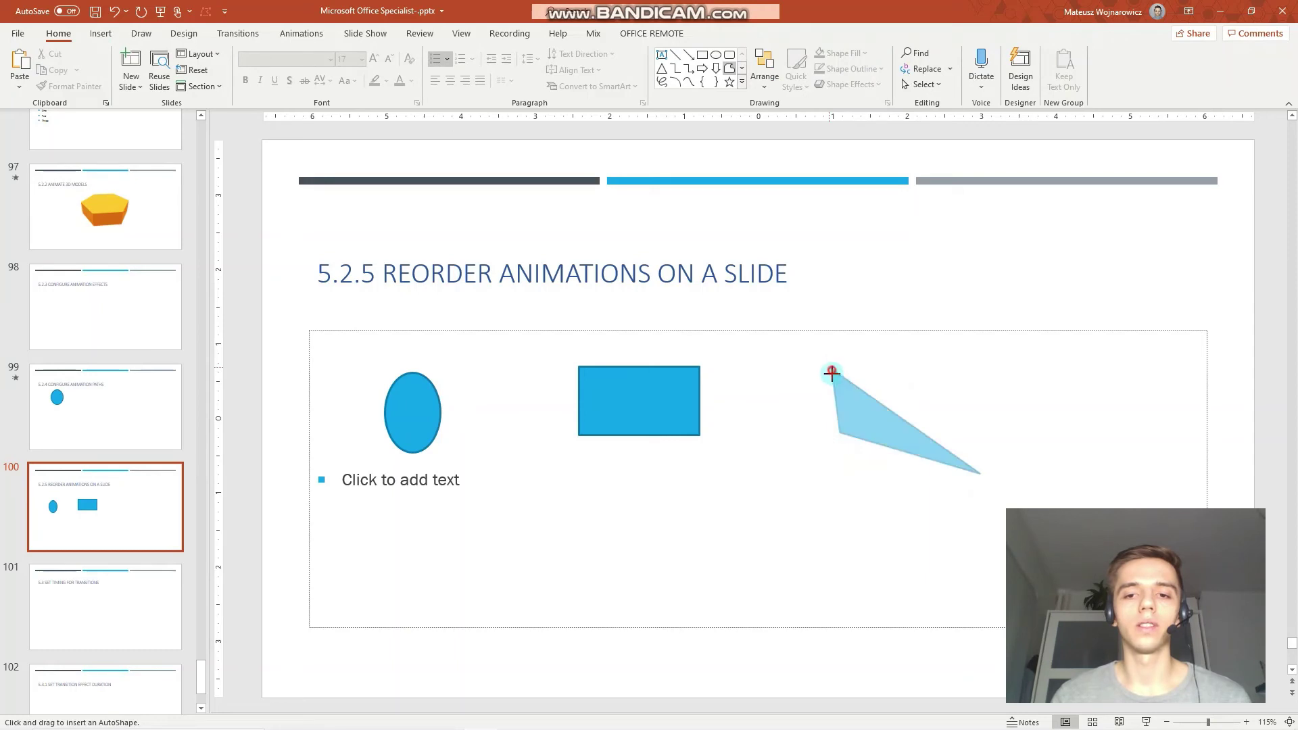
click(829, 369)
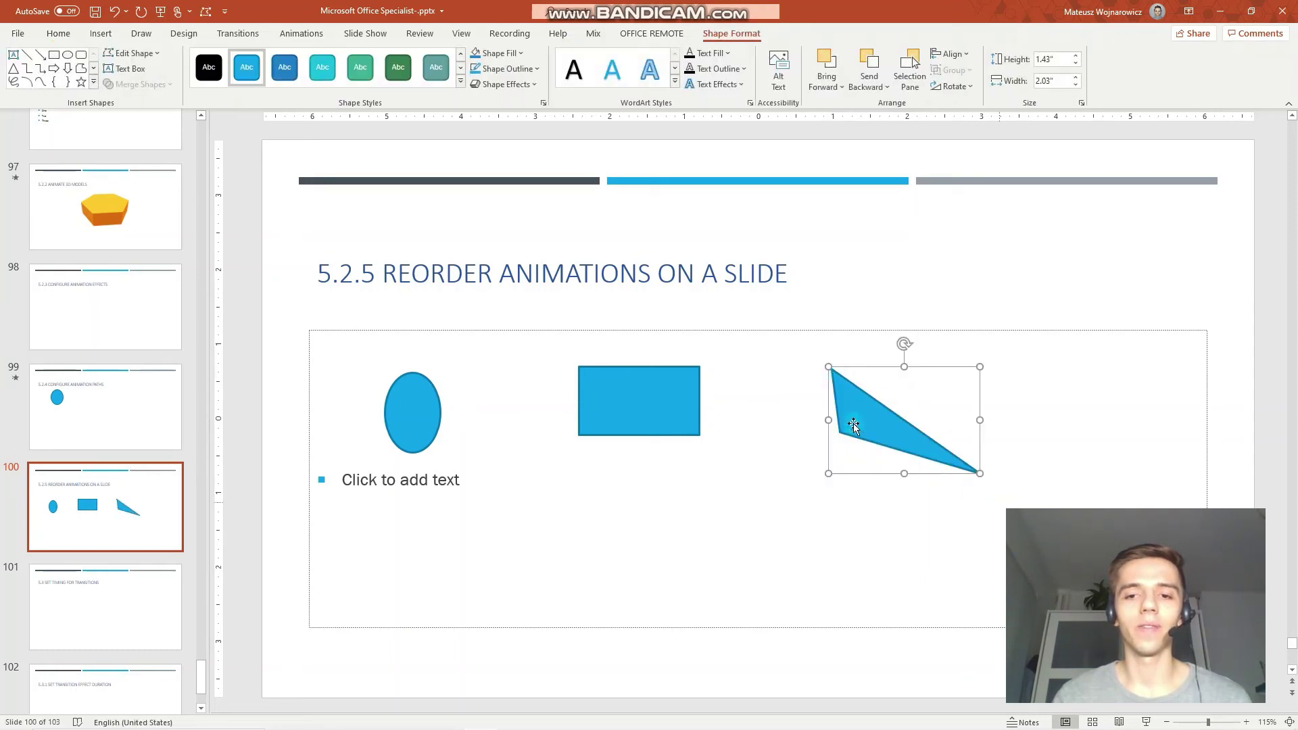
click(426, 410)
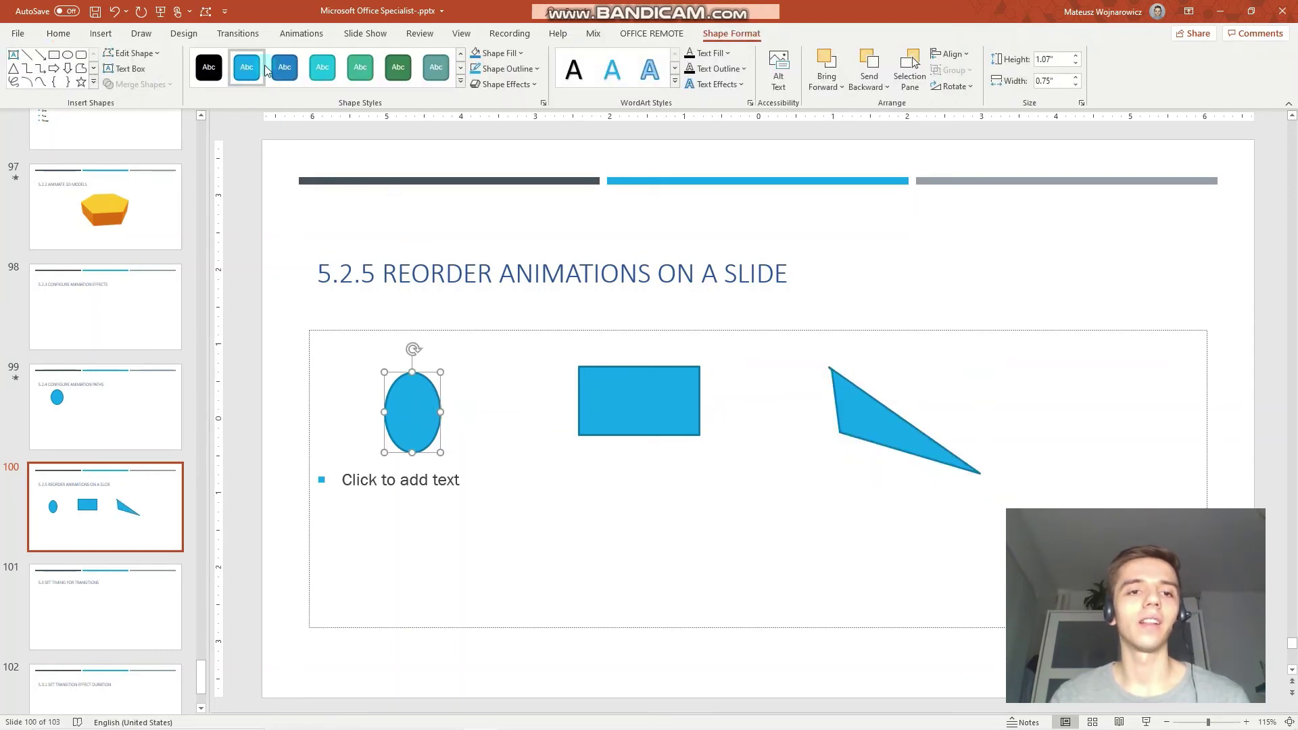
Give the oval a Fade, the rectangle a Split and the triangle a Wipe entrance.
click(301, 33)
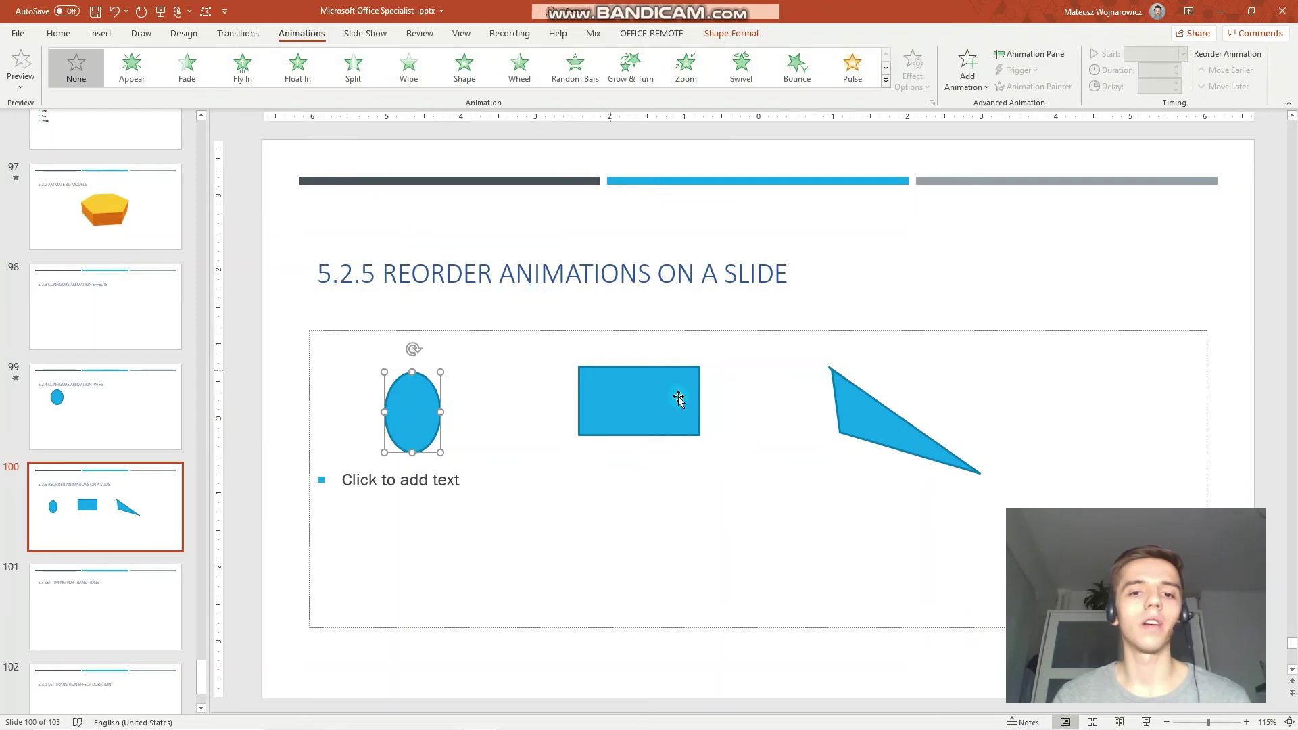
click(203, 80)
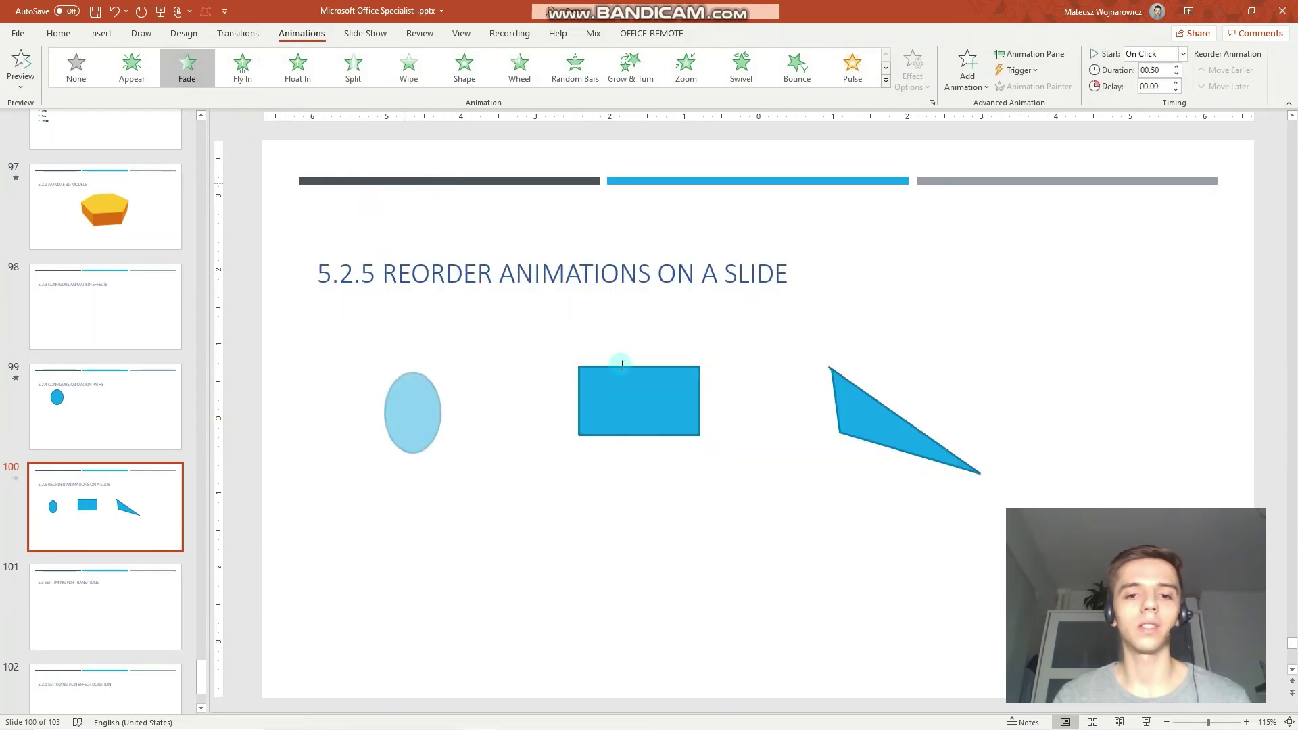
click(666, 404)
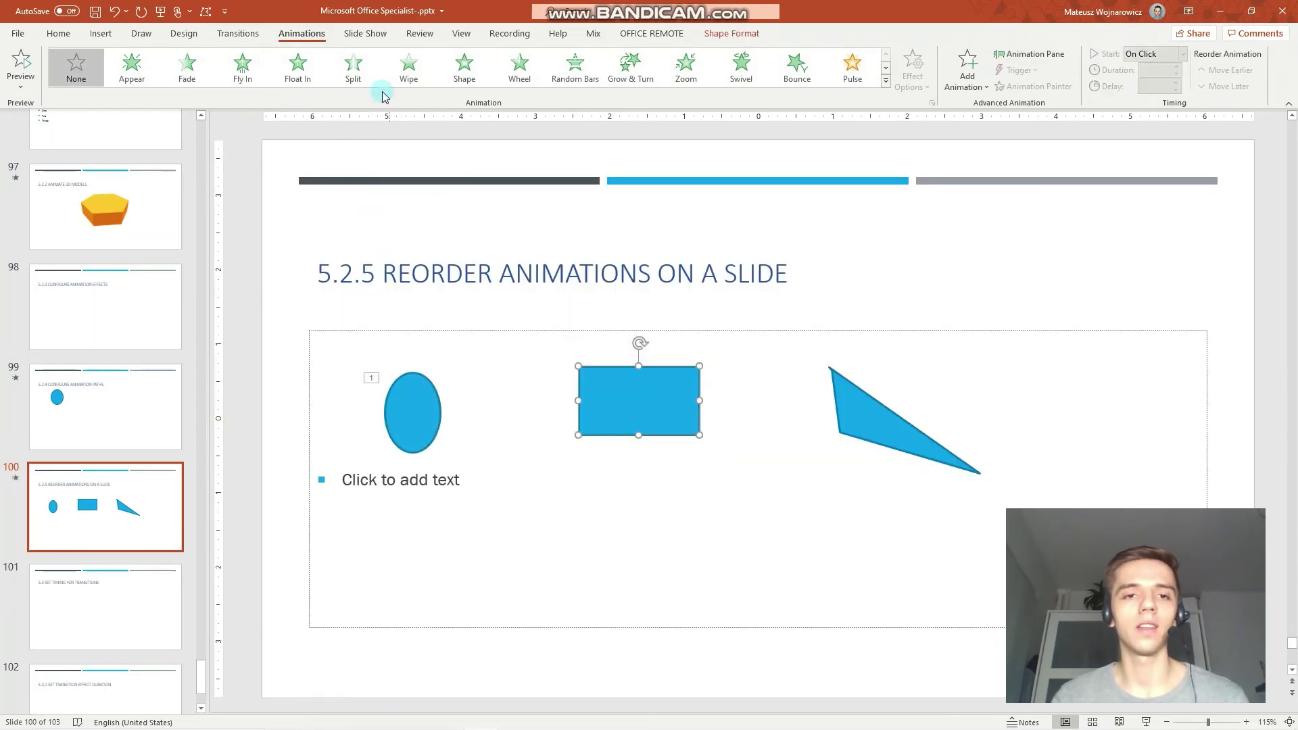
click(356, 71)
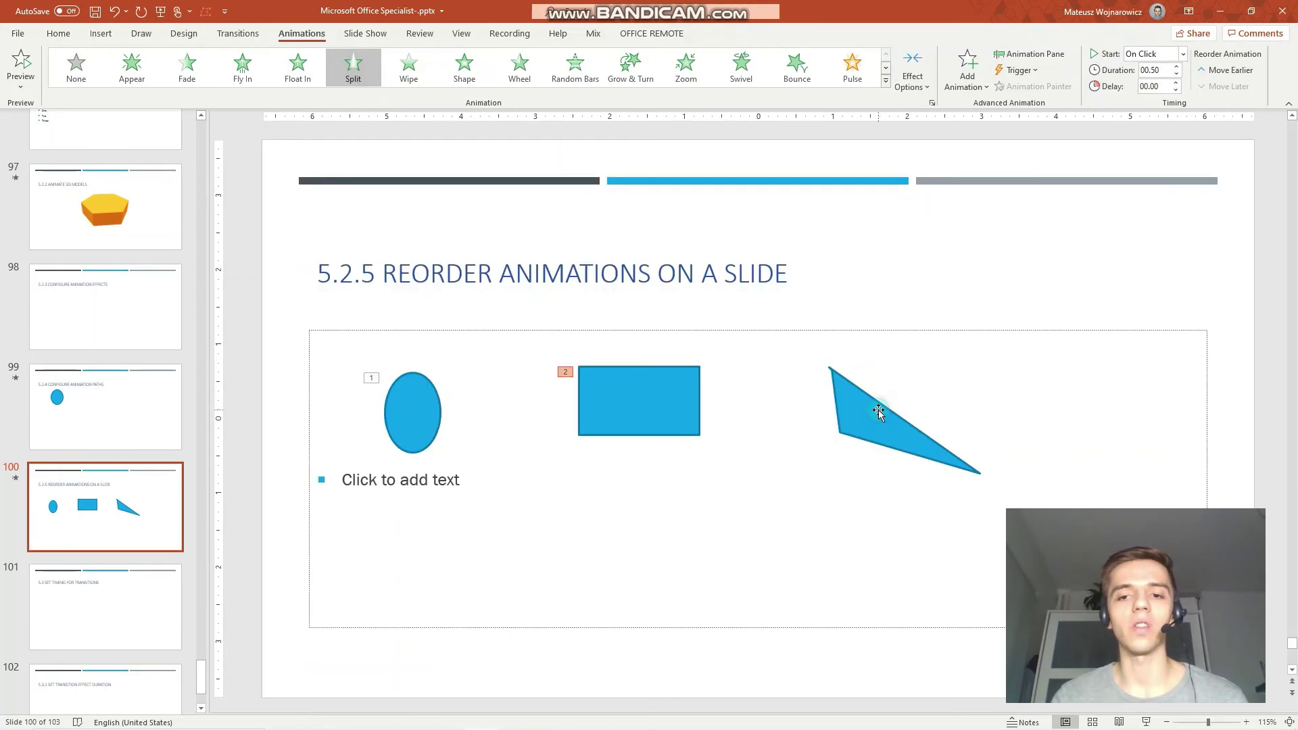
click(878, 412)
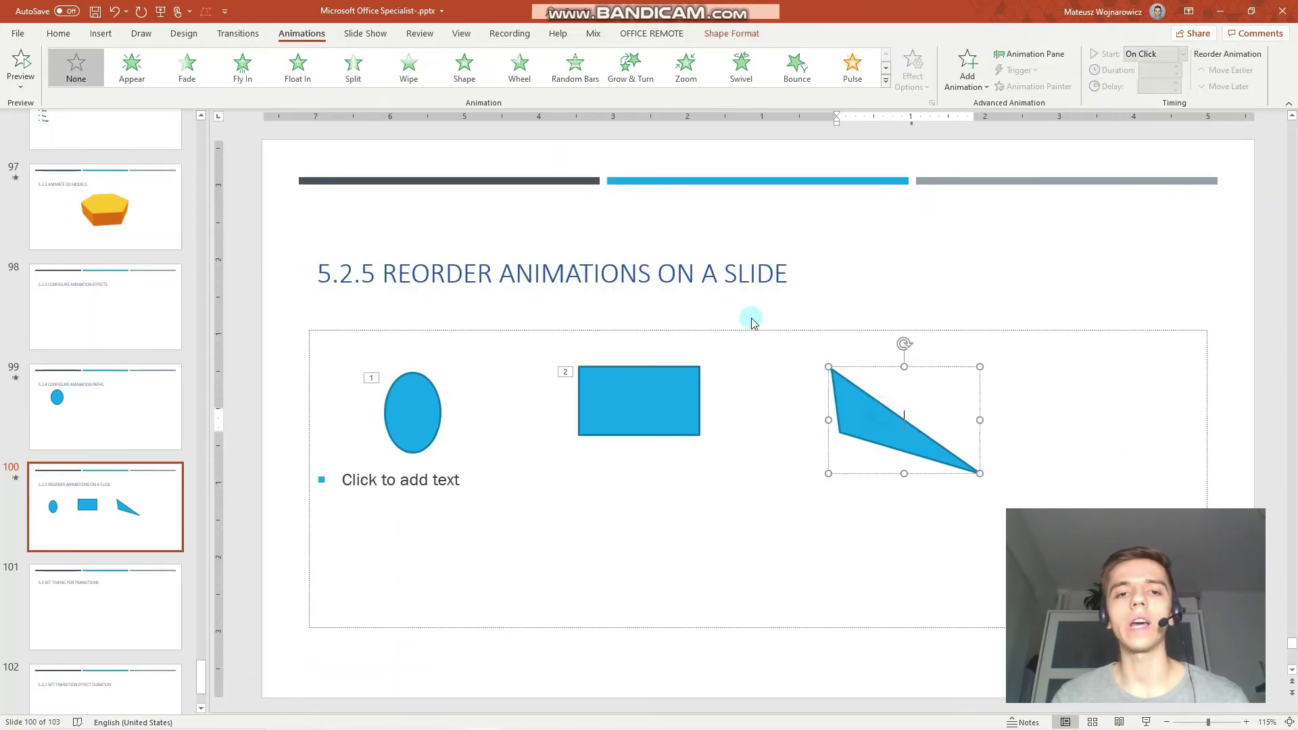
click(408, 74)
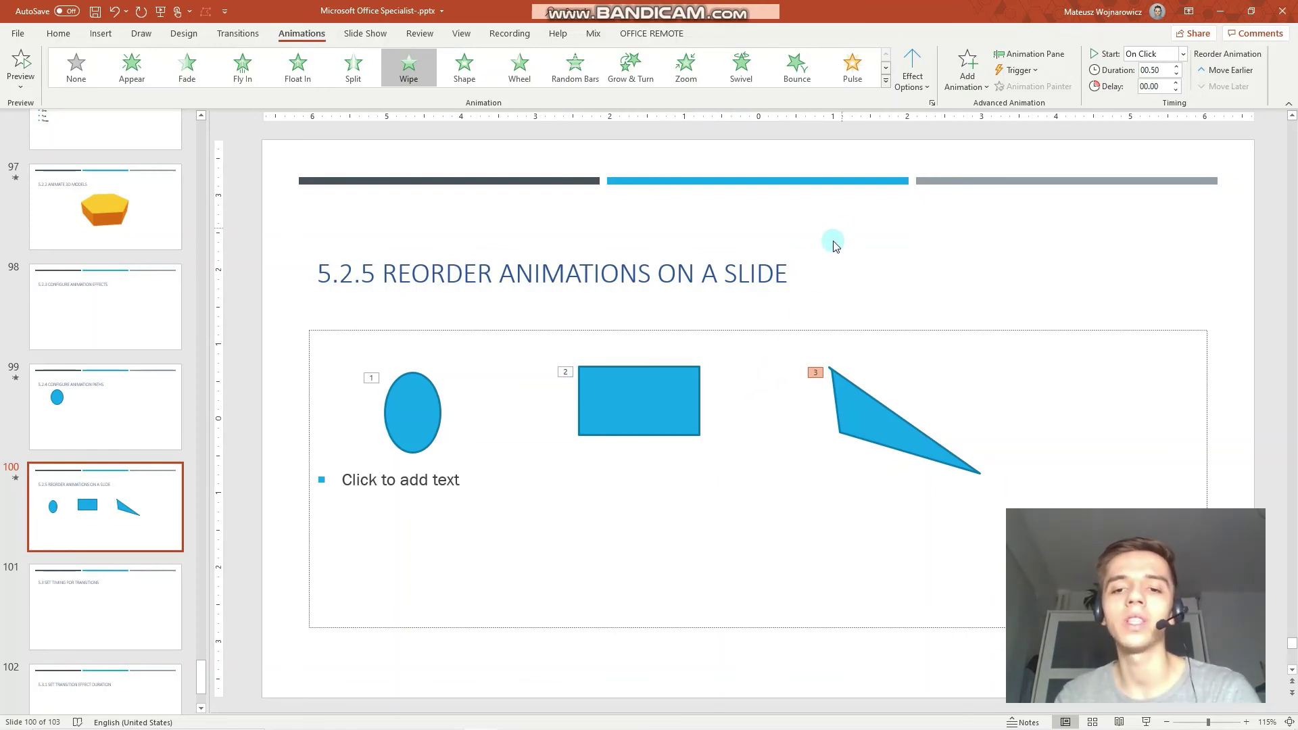
In the Animation Pane, move the rectangle's animation to first, ahead of the oval and triangle.
click(1033, 56)
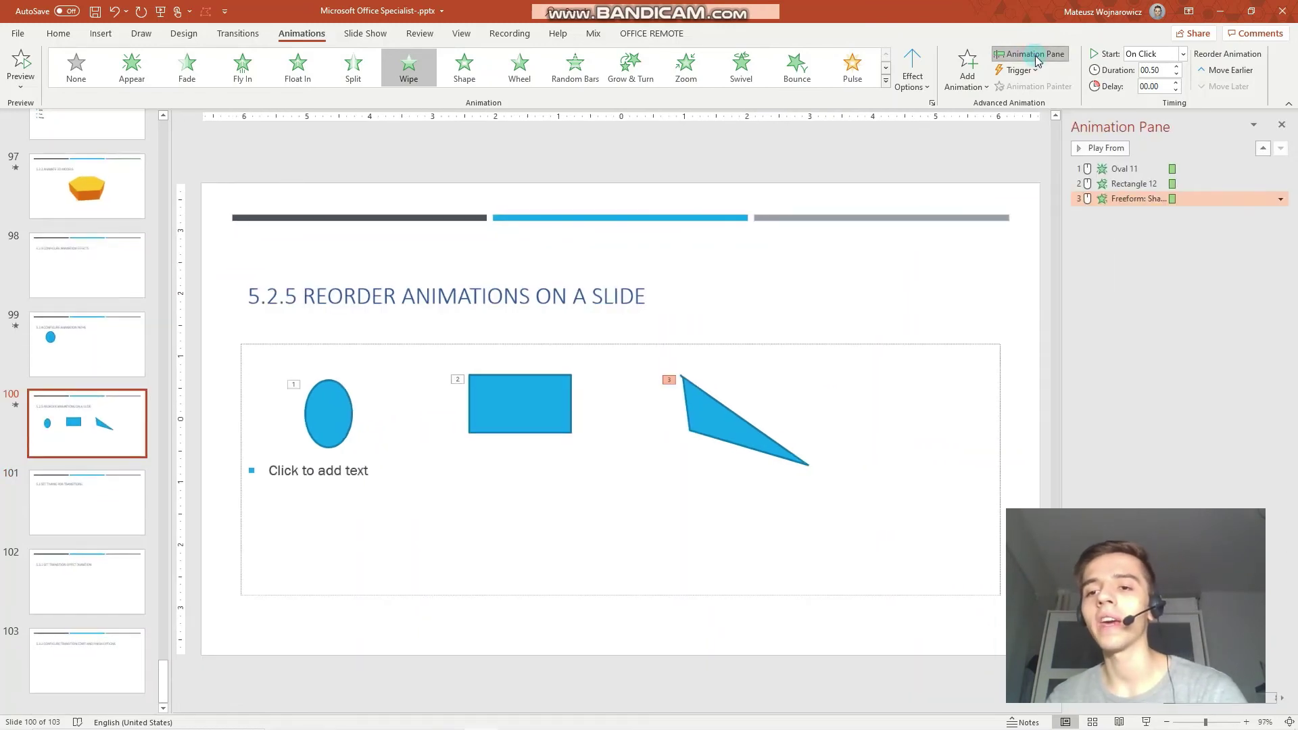
click(1124, 184)
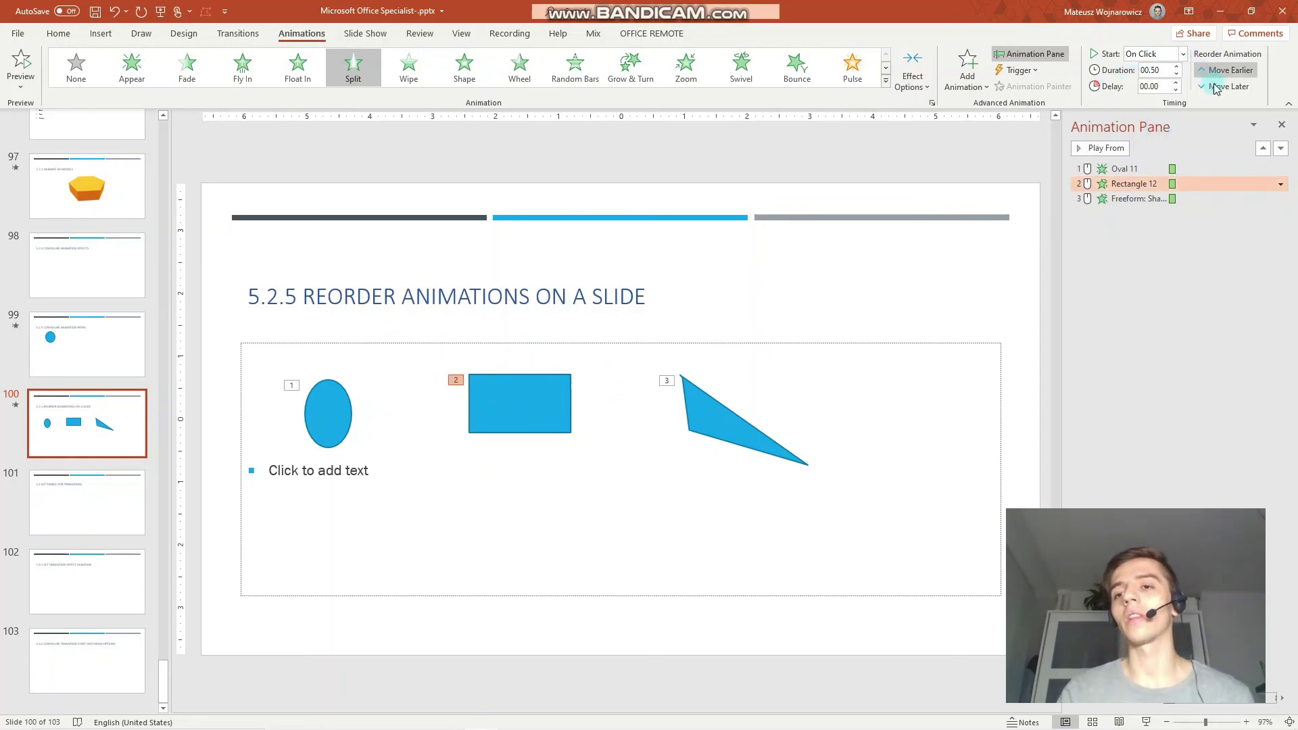
click(1262, 149)
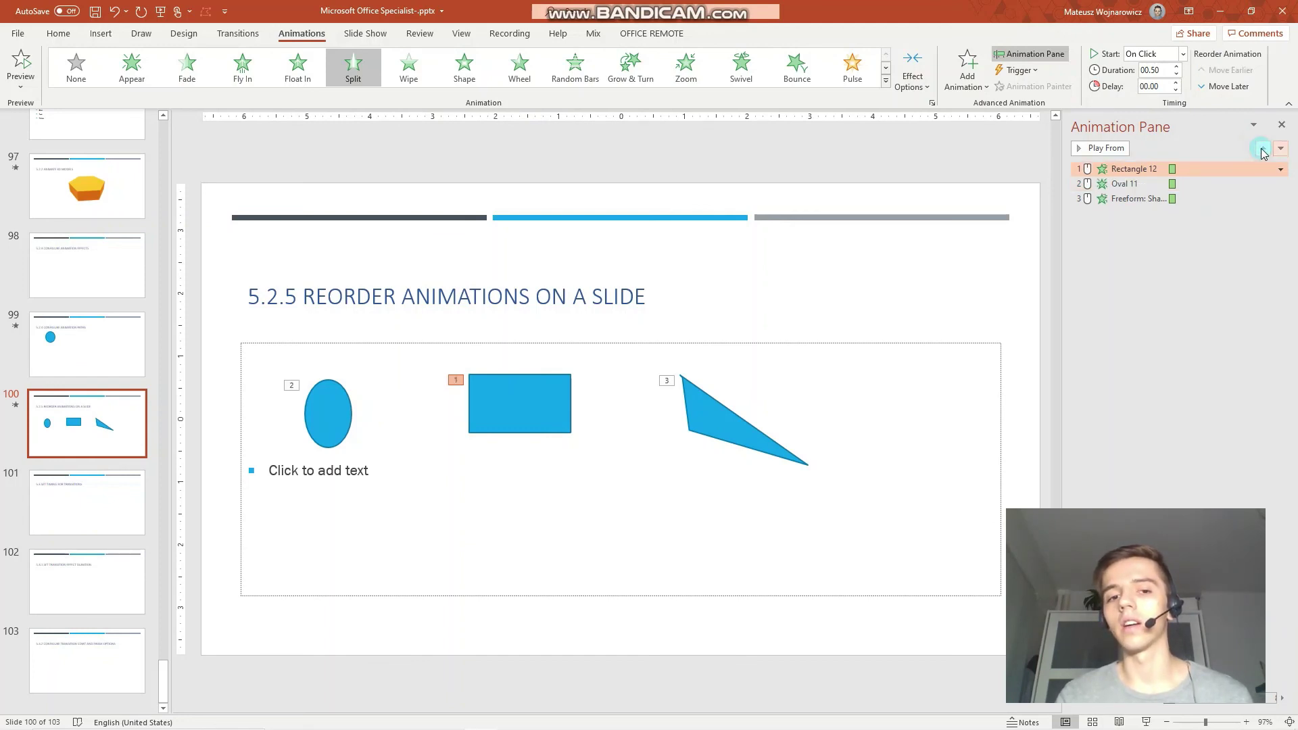
click(1279, 150)
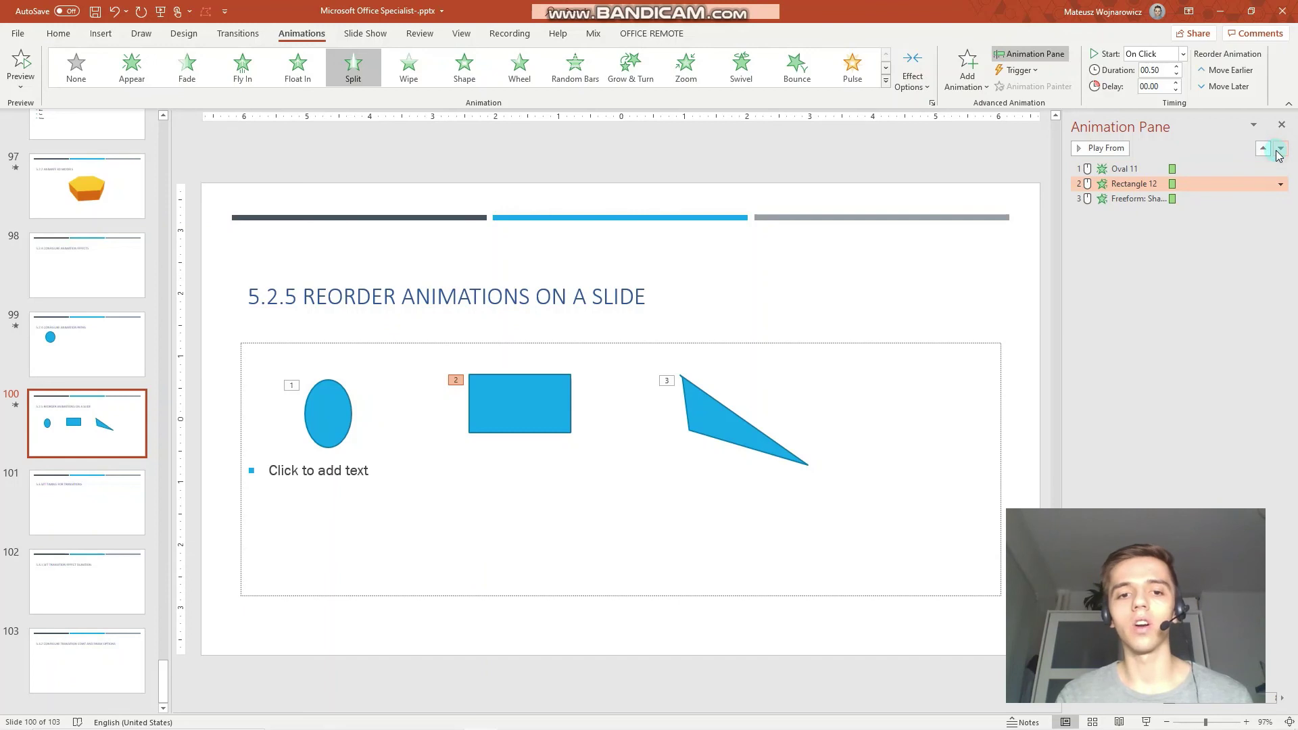
click(1279, 150)
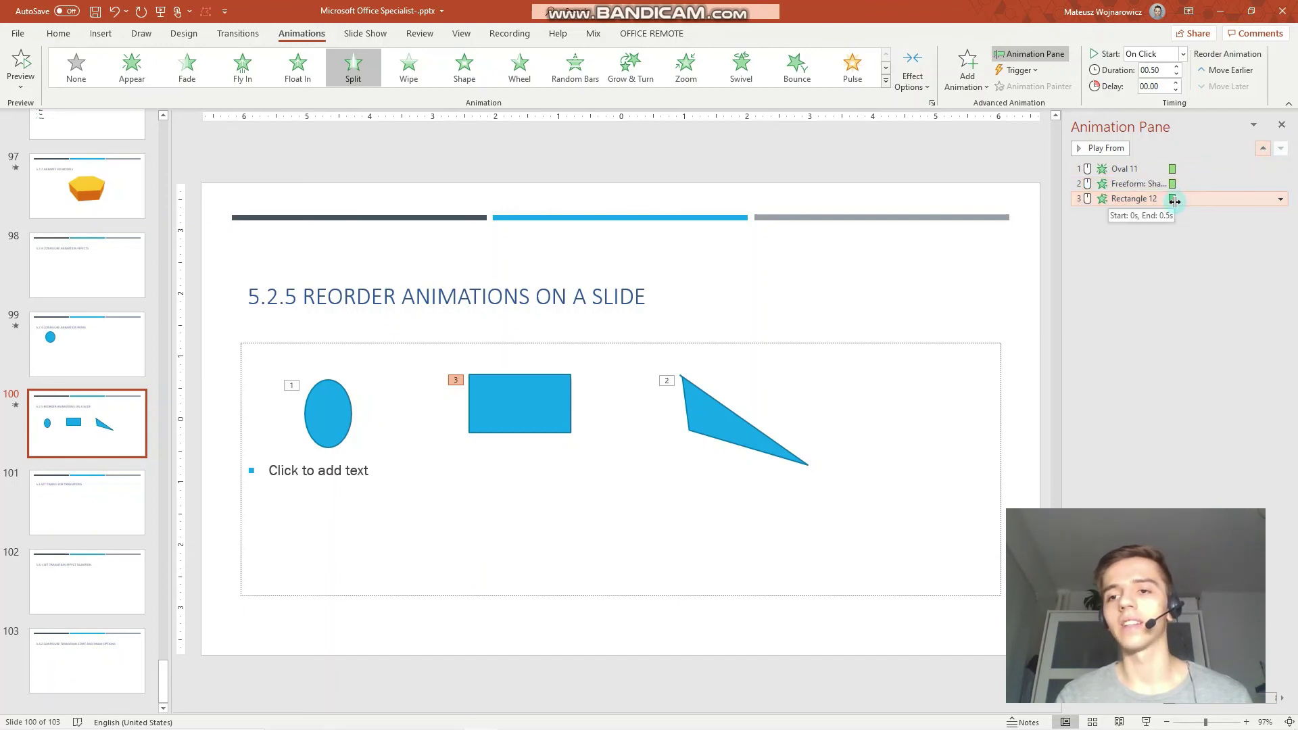
click(1225, 71)
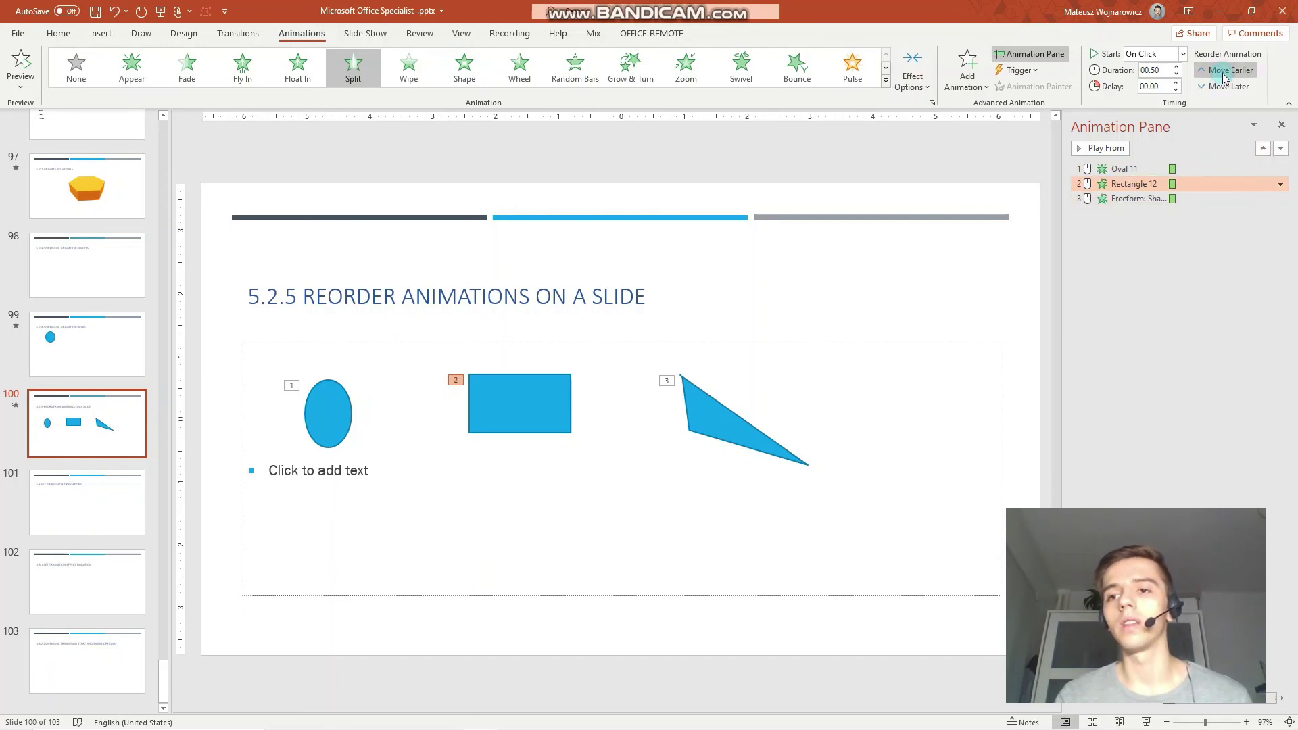
click(1225, 72)
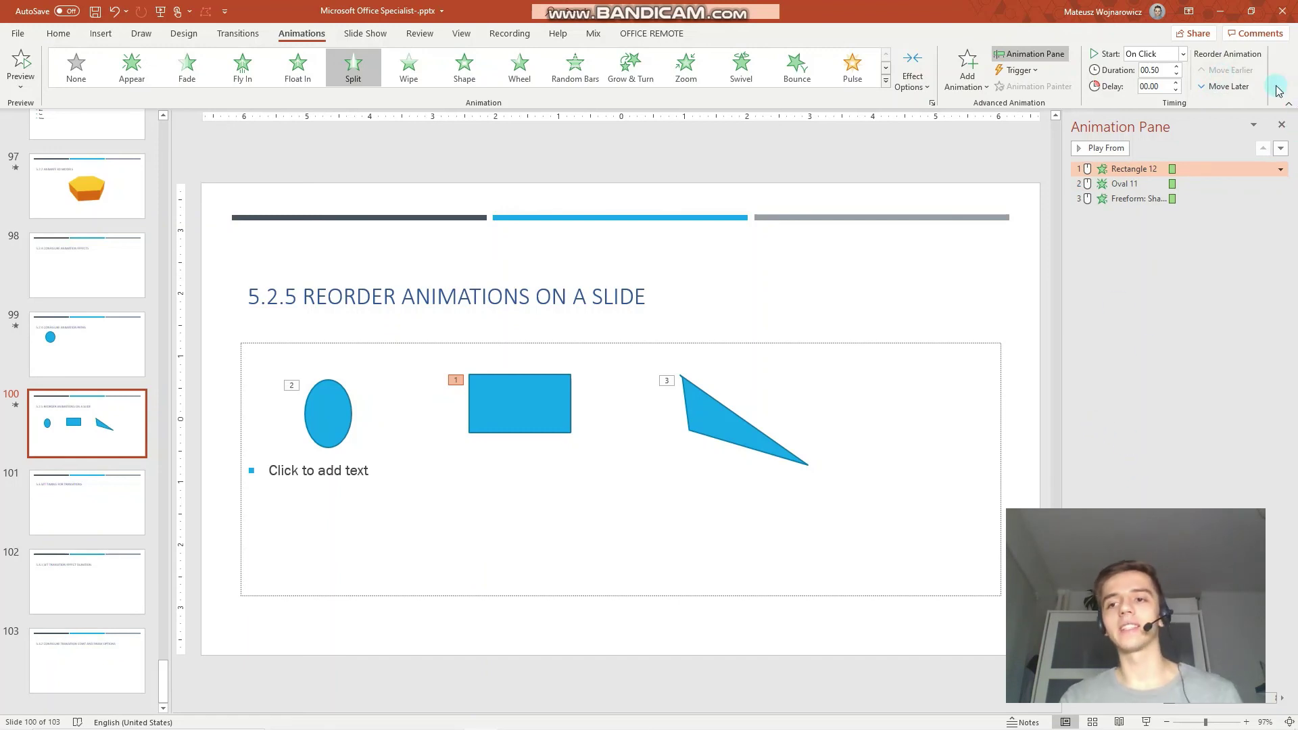
Close the Animation Pane.
click(1284, 126)
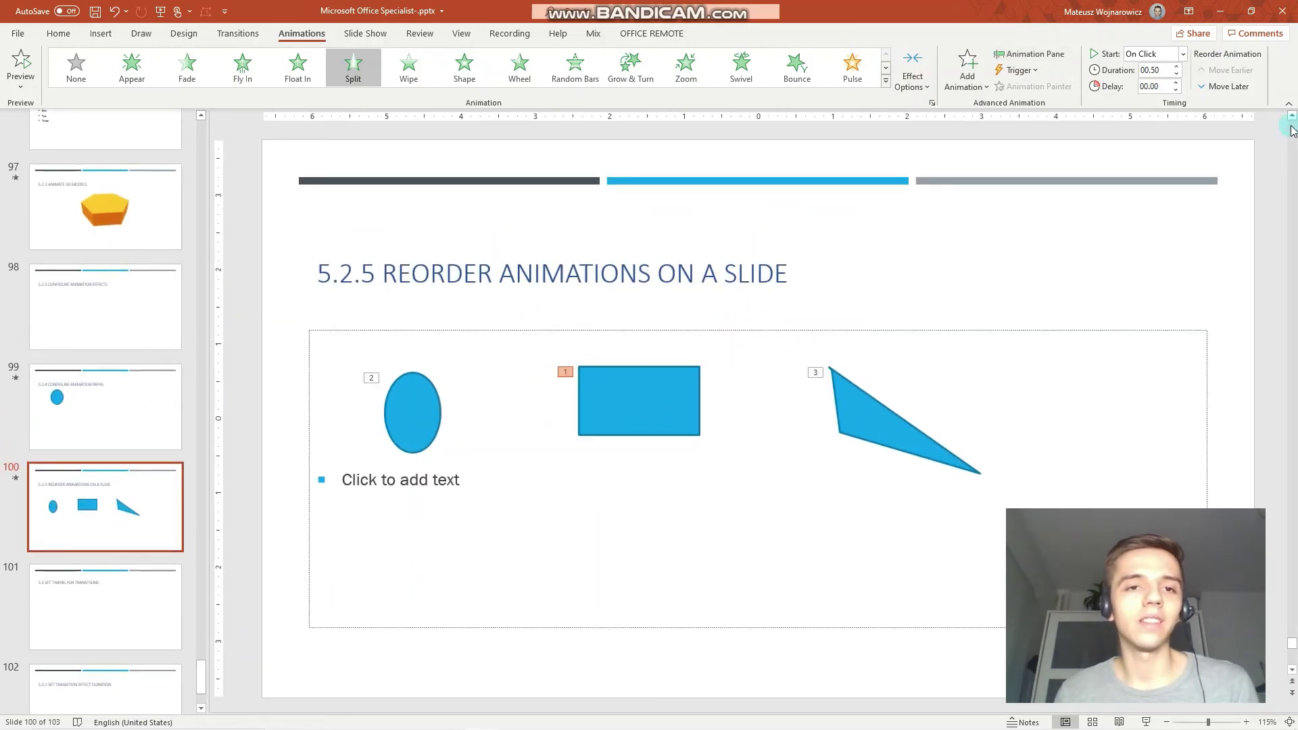